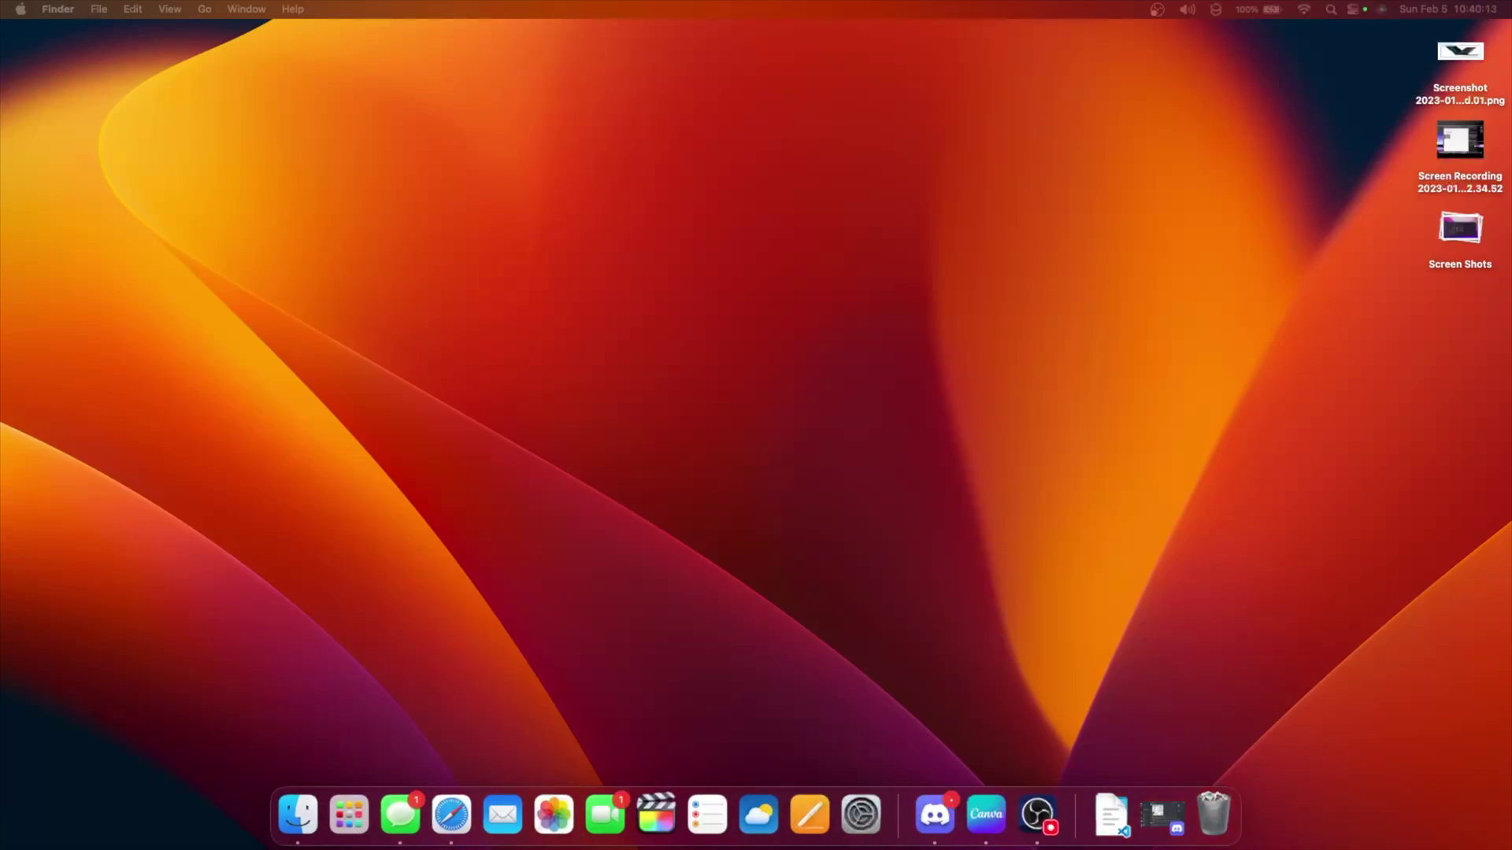
# - Open Applications in a new Finder window, move it aside, and enter the Utilities folder
pyautogui.press('super+shift+a')
pyautogui.moveTo(351, 209); pyautogui.dragTo(480, 203)
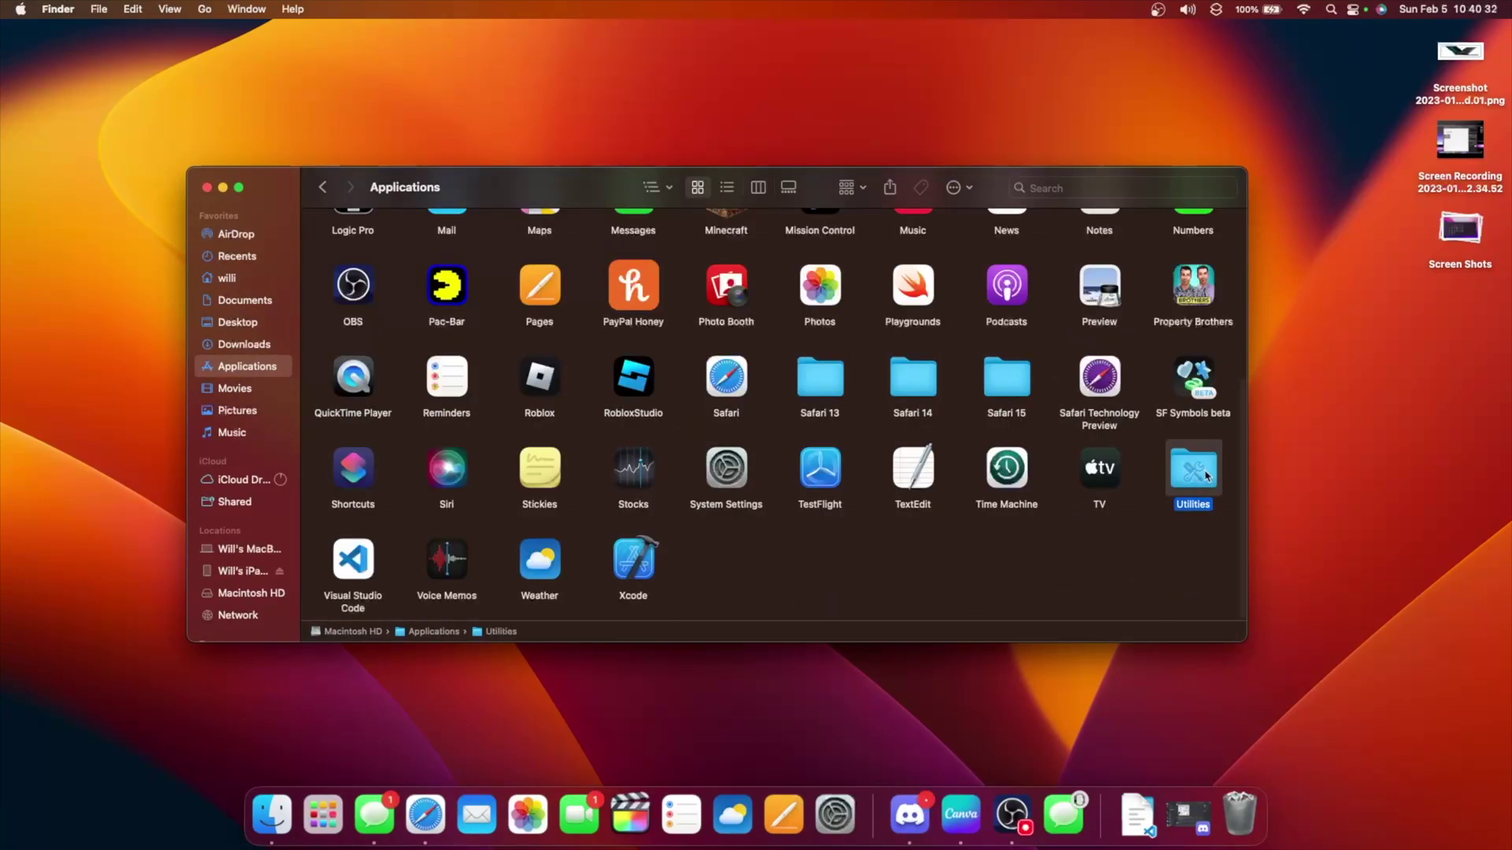
pyautogui.doubleClick(1209, 476)
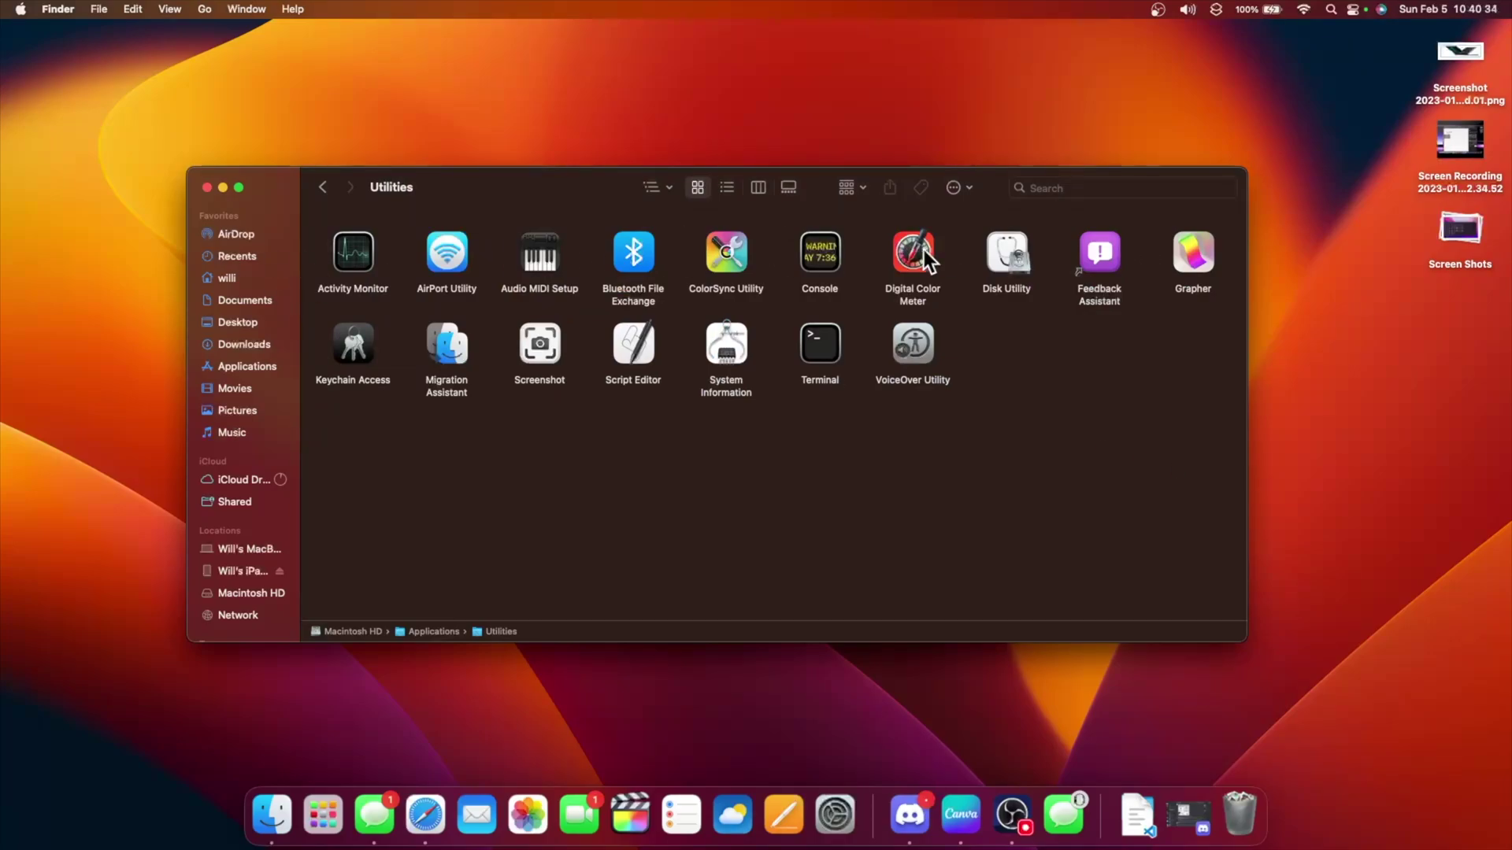
# - Search the Utilities folder for 'boot camp'
pyautogui.click(1051, 193)
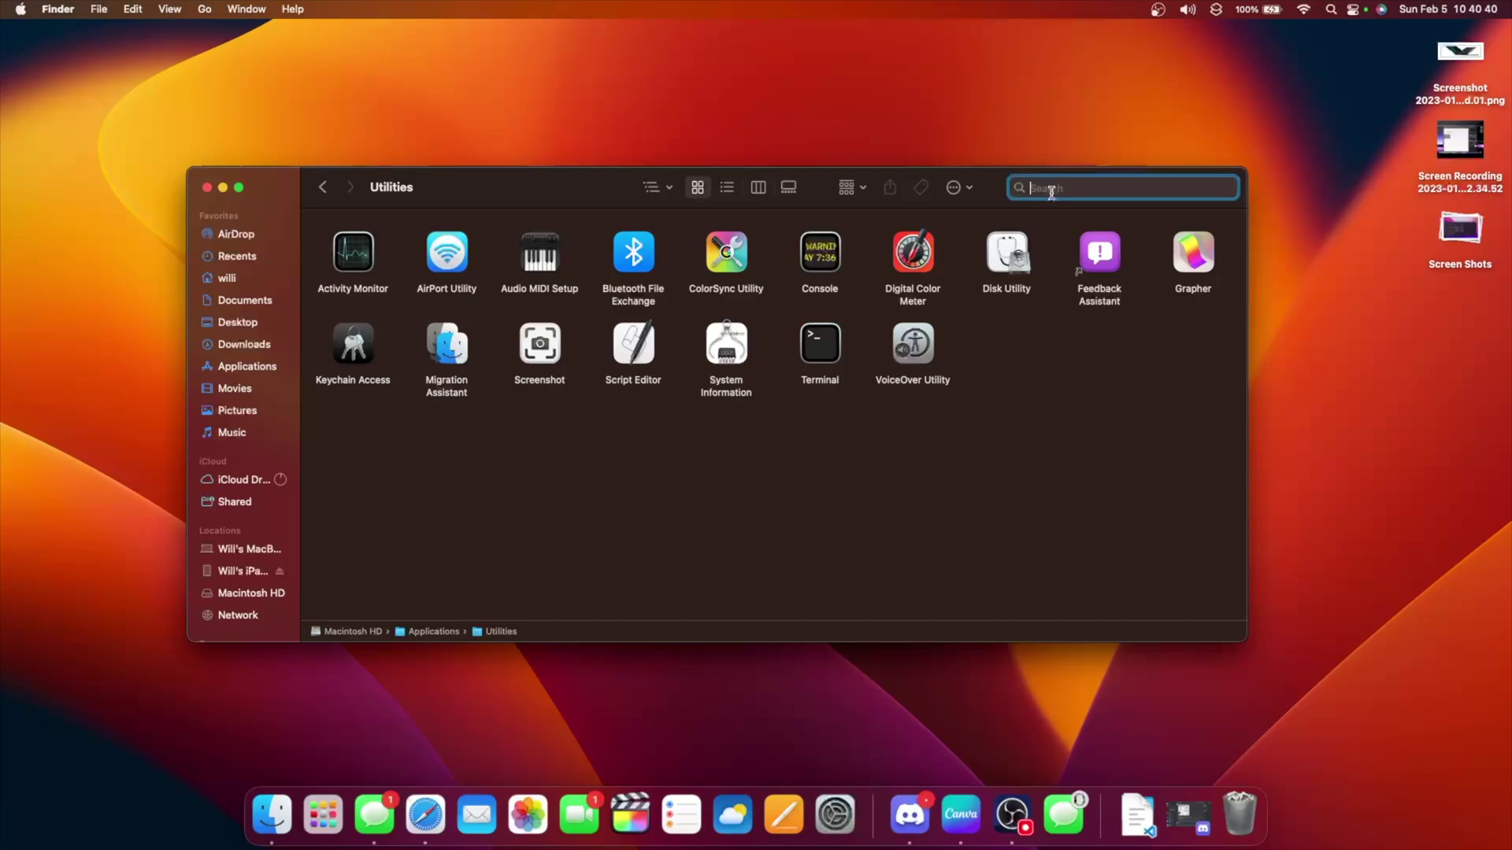
pyautogui.write('boot camp')
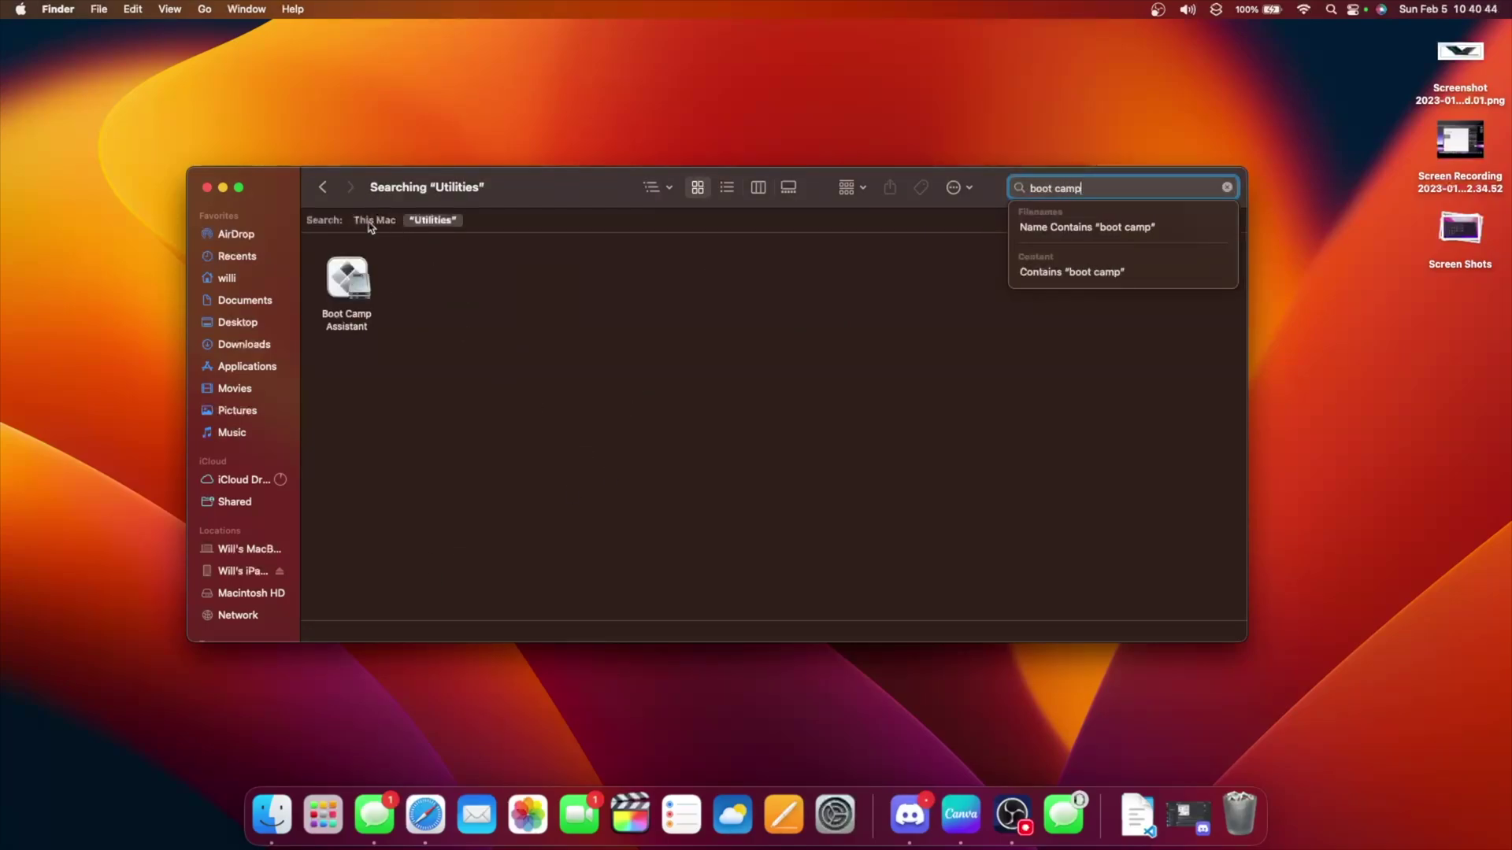
pyautogui.press('Return')
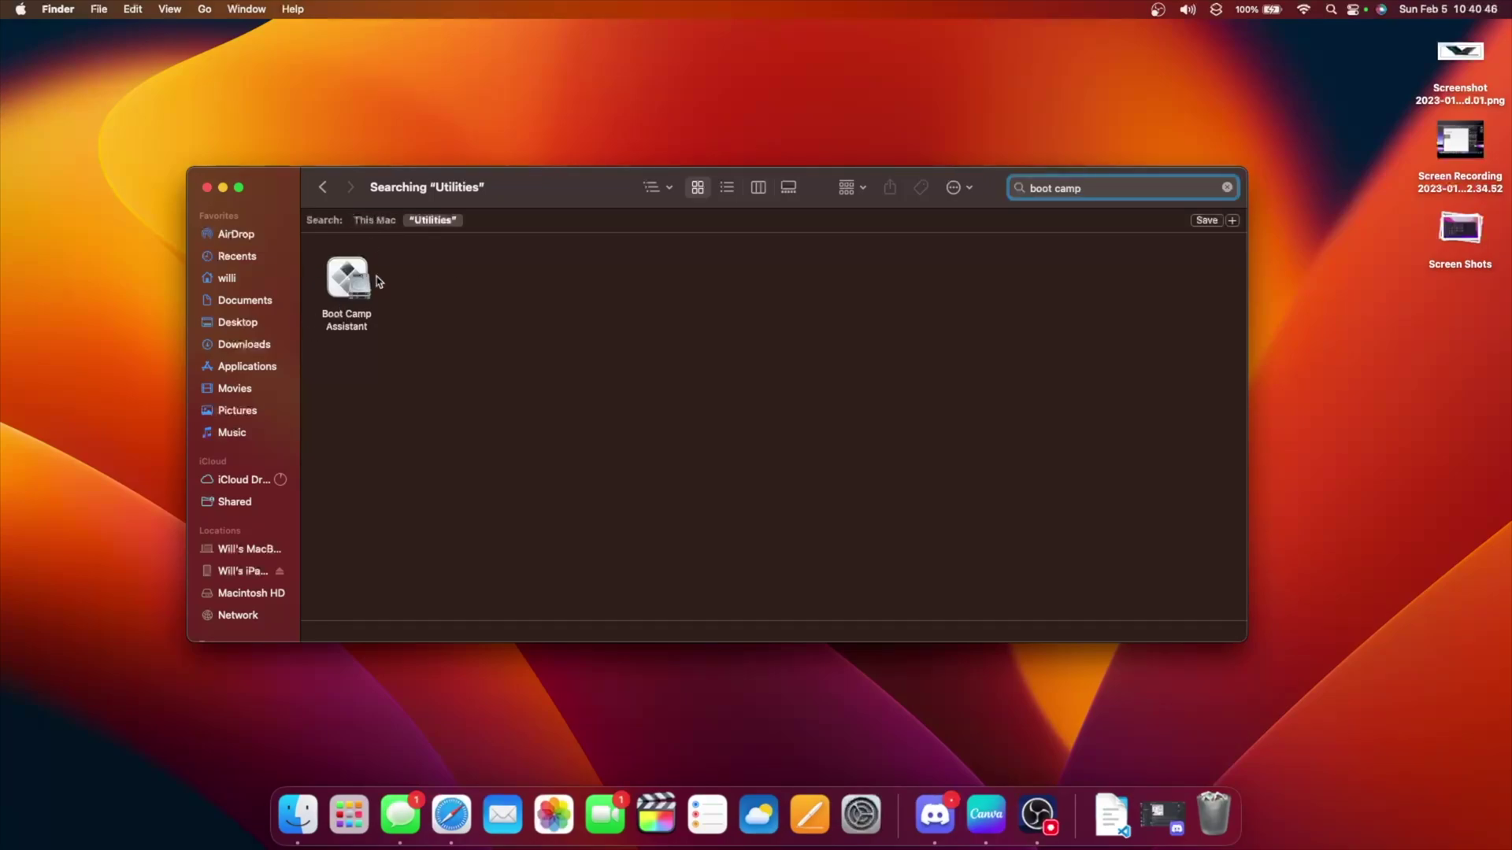
# - Turn on Open using Rosetta in Boot Camp Assistant's Get Info window
pyautogui.click(354, 277)
pyautogui.rightClick(354, 277)
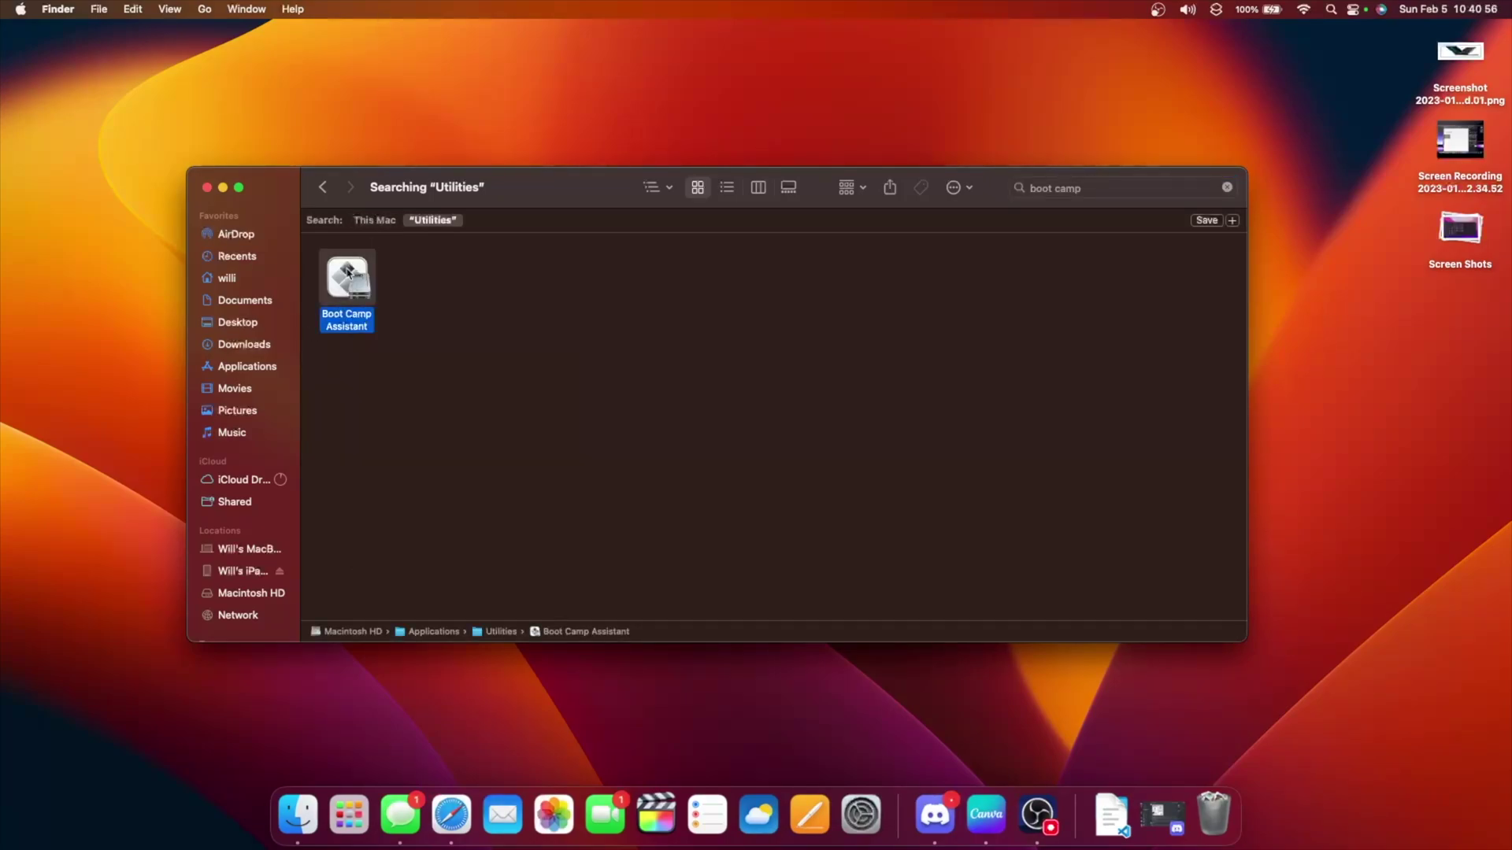
pyautogui.rightClick(354, 277)
pyautogui.click(400, 343)
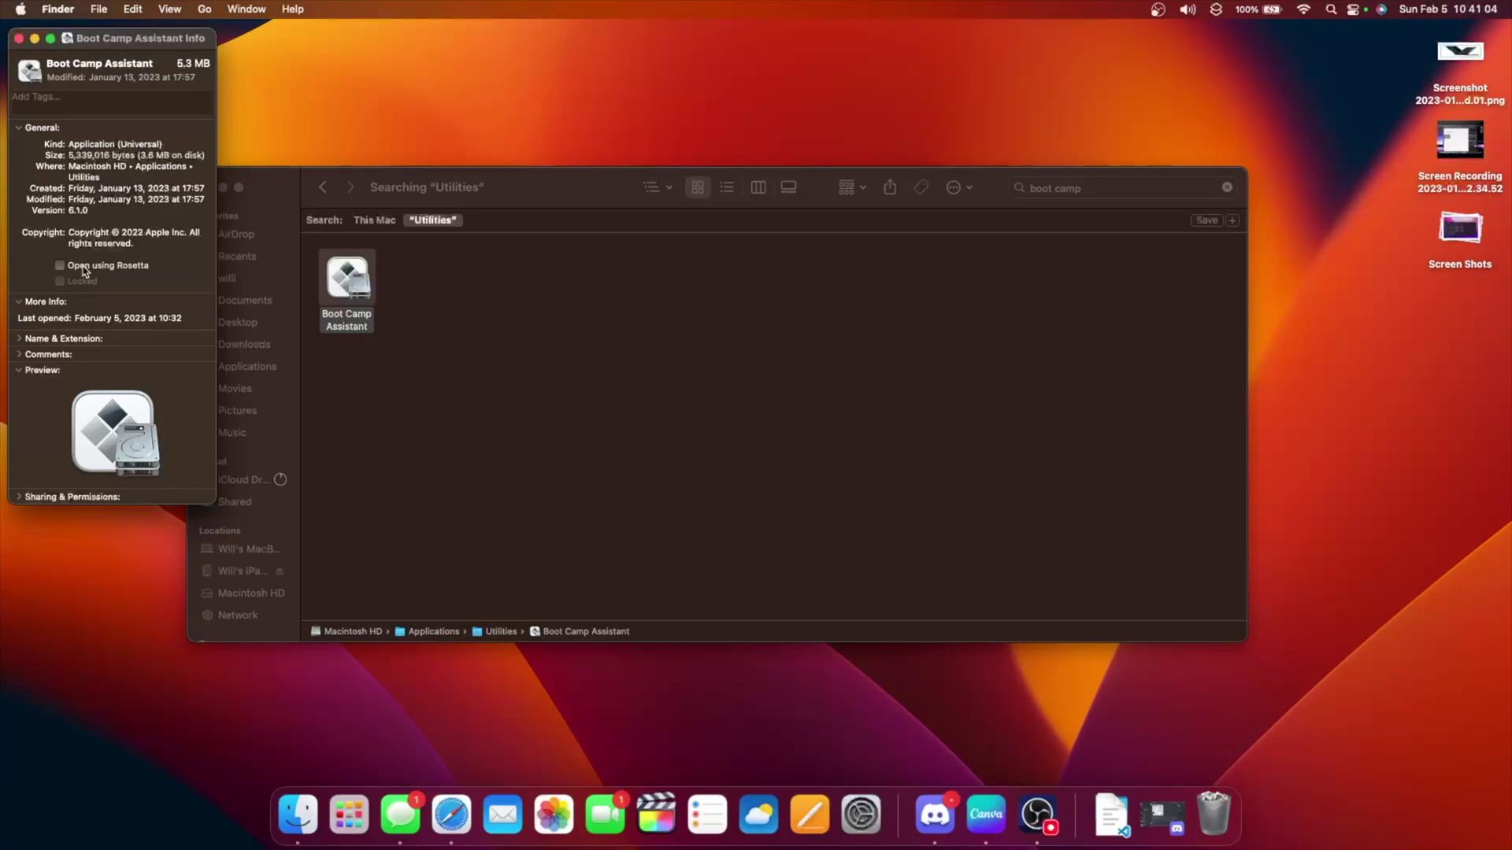
pyautogui.click(84, 269)
pyautogui.moveTo(121, 40); pyautogui.dragTo(734, 178)
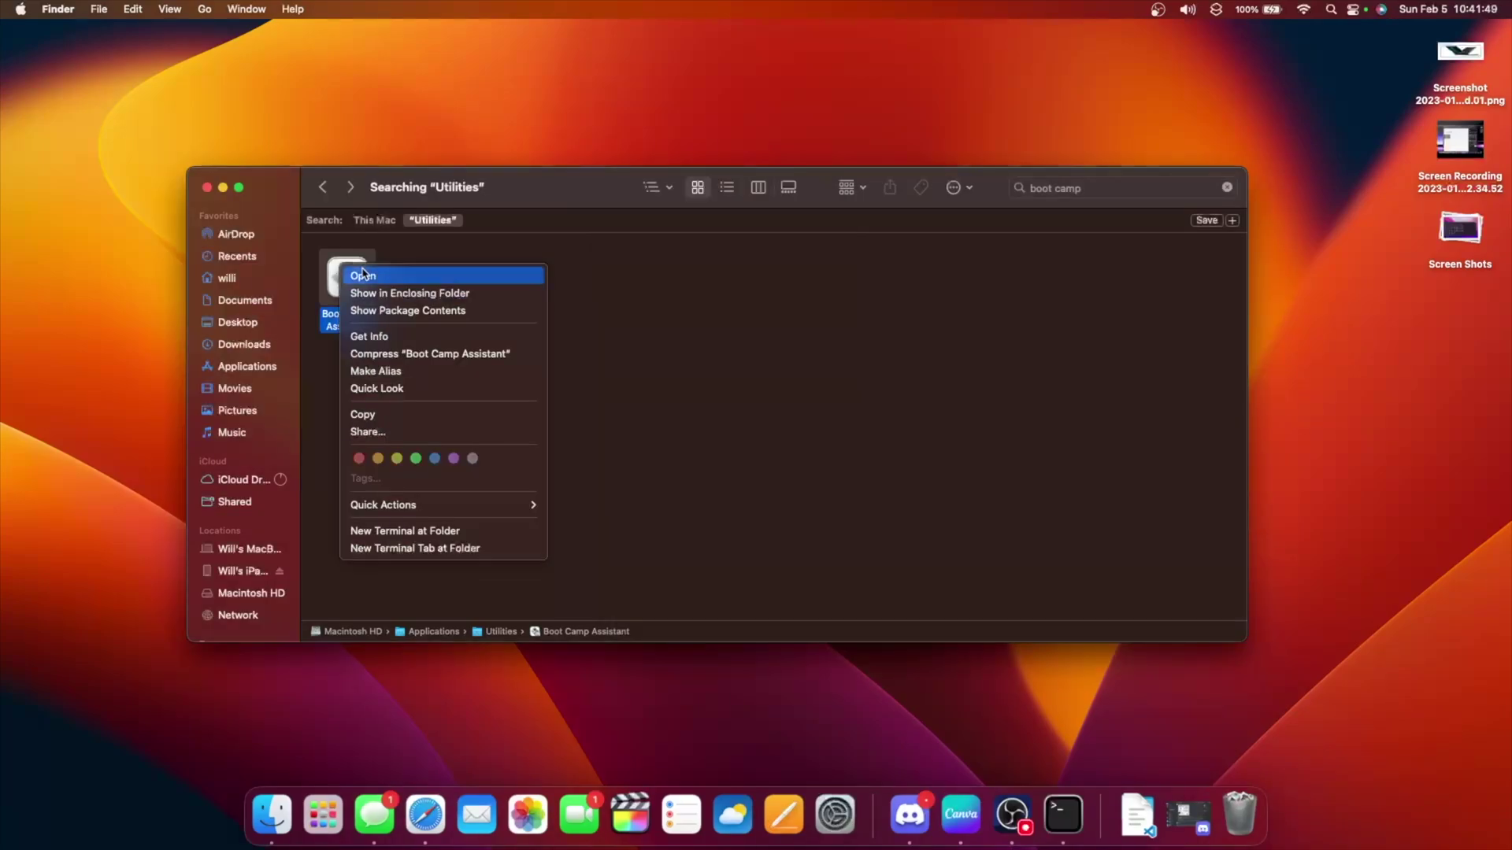
# - Launch Boot Camp Assistant, quit after its internal error, and relaunch it
pyautogui.click(364, 275)
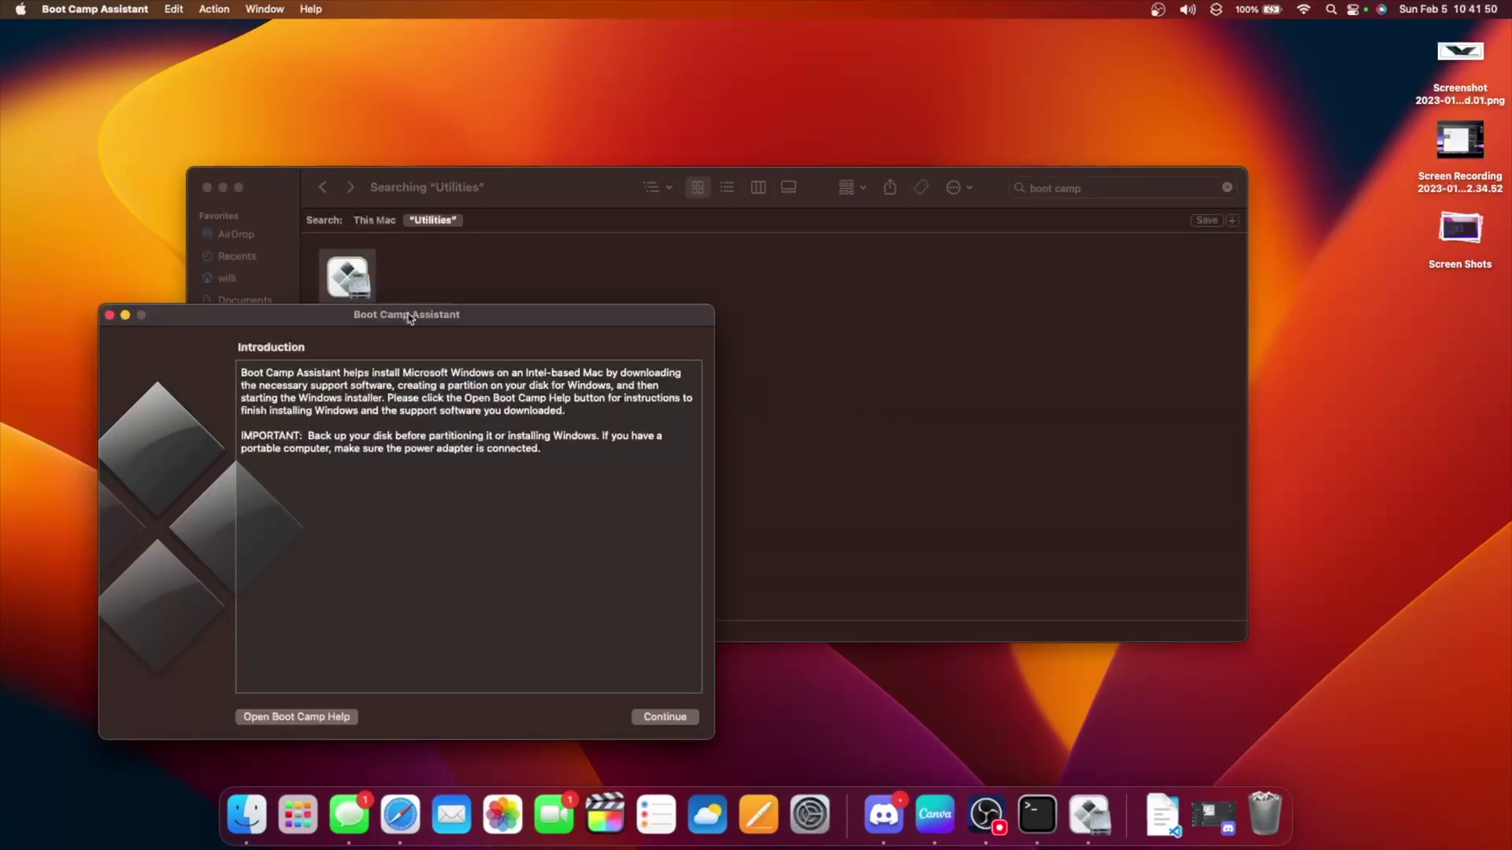
pyautogui.click(1058, 583)
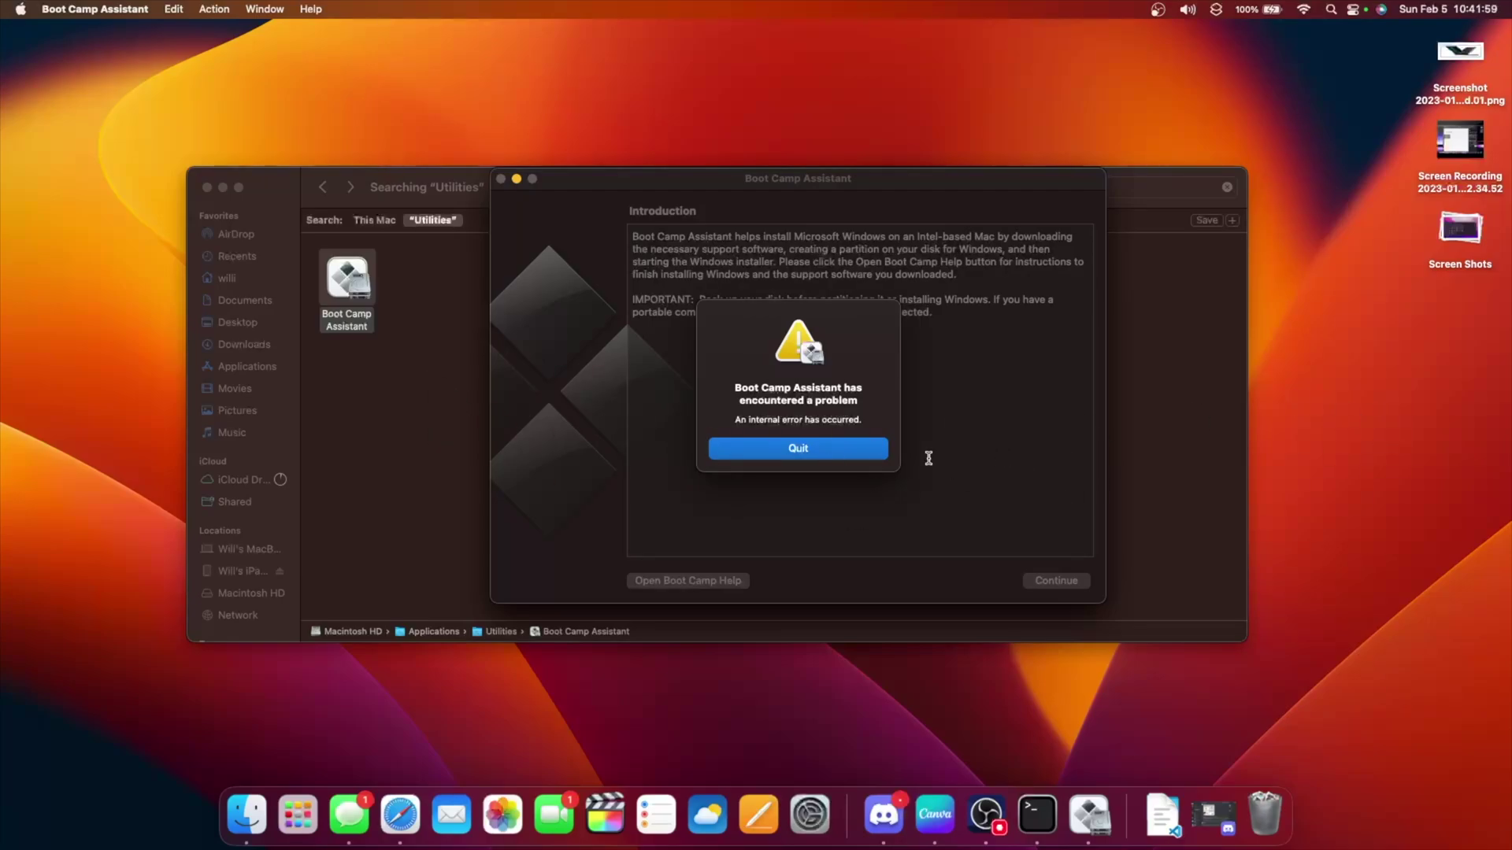
pyautogui.click(877, 455)
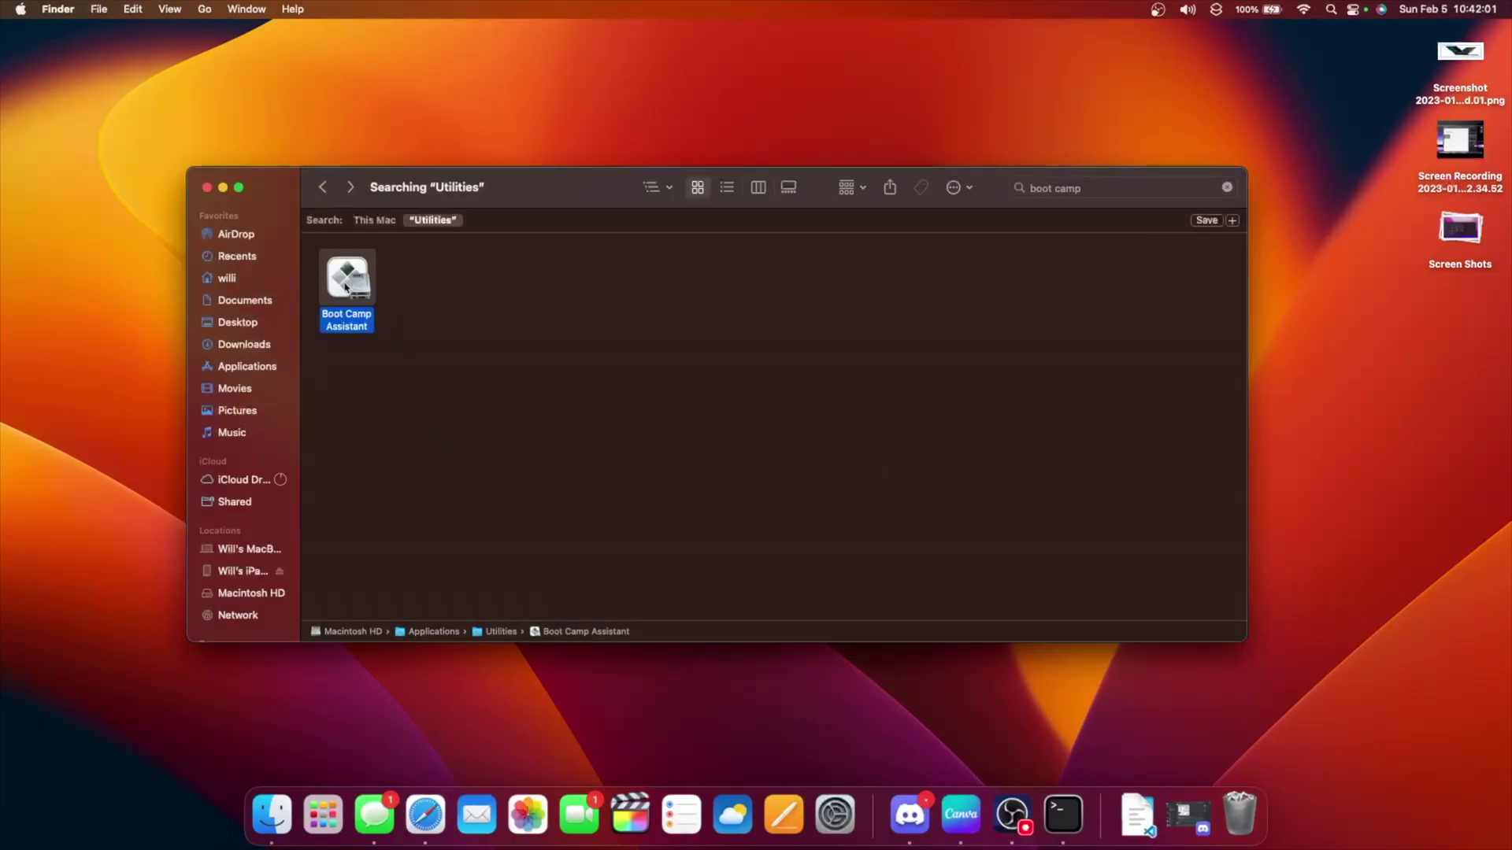
pyautogui.doubleClick(348, 284)
# - Try saving the Windows Support Software to Macintosh HD, then return to the bundle's Contents folder
pyautogui.click(214, 9)
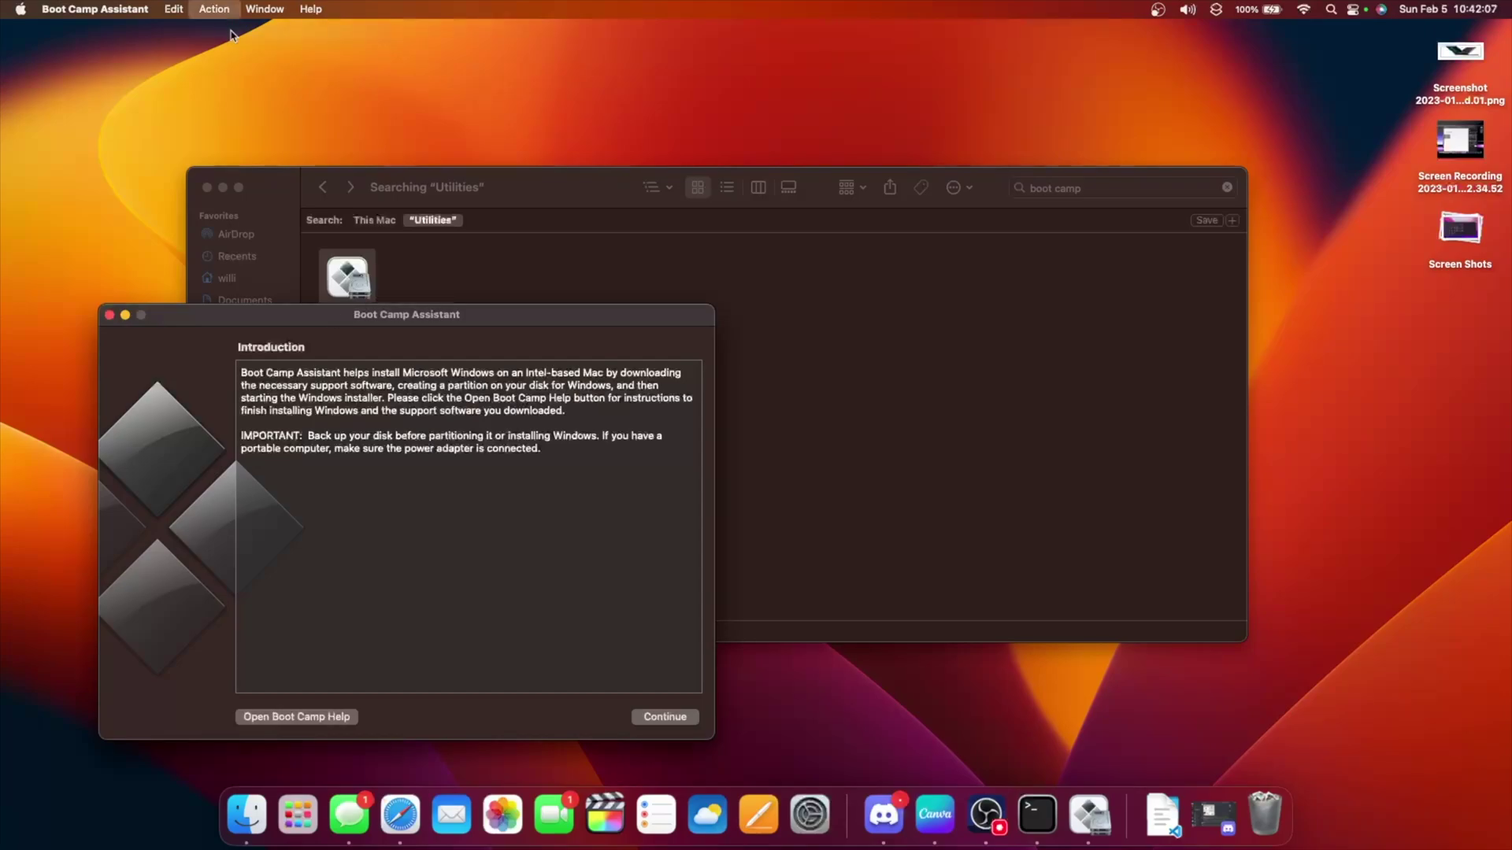
pyautogui.click(232, 35)
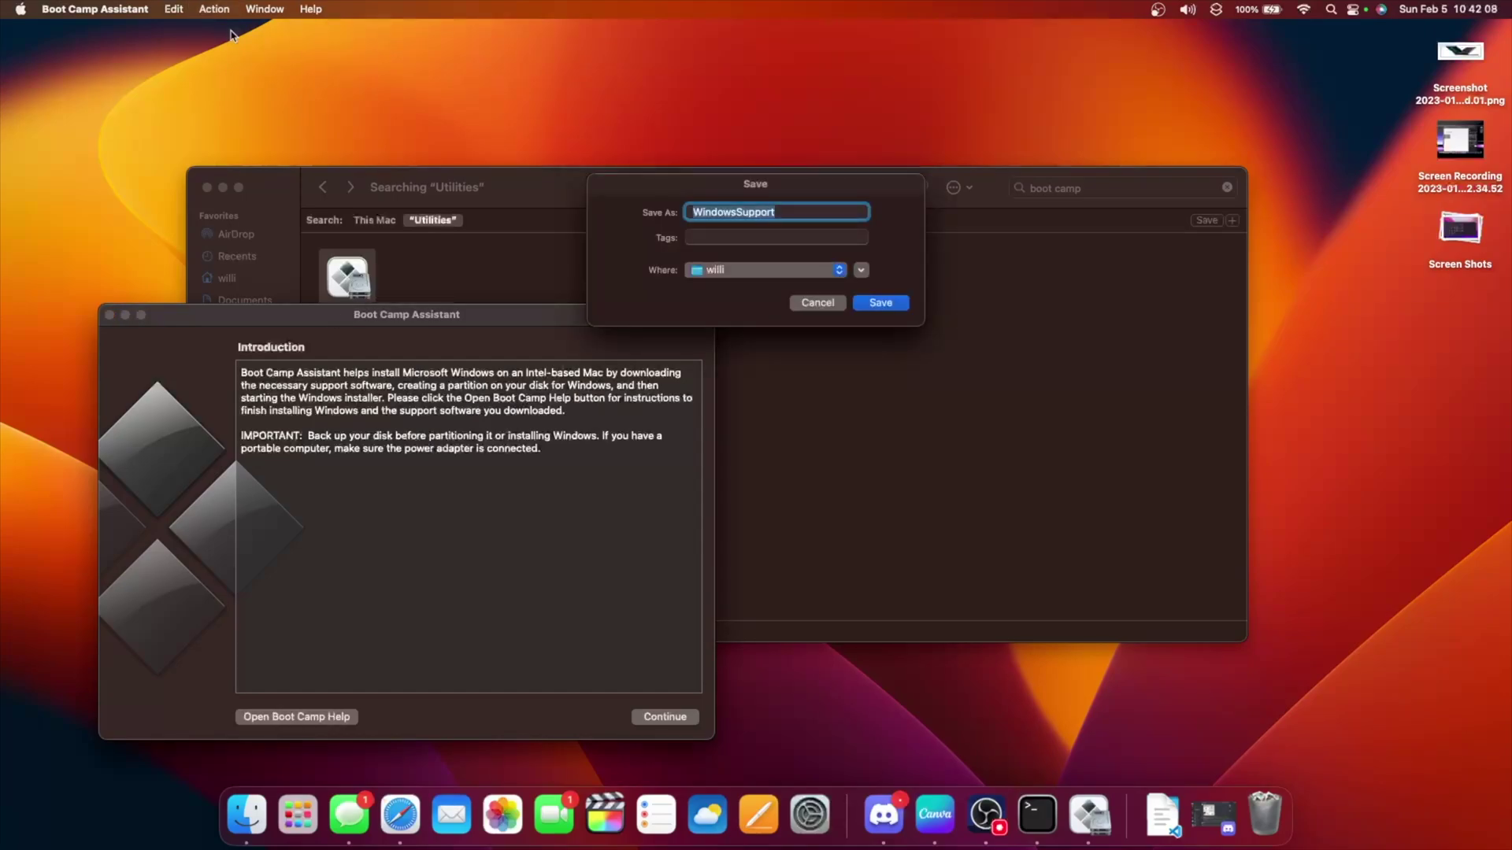
pyautogui.click(732, 272)
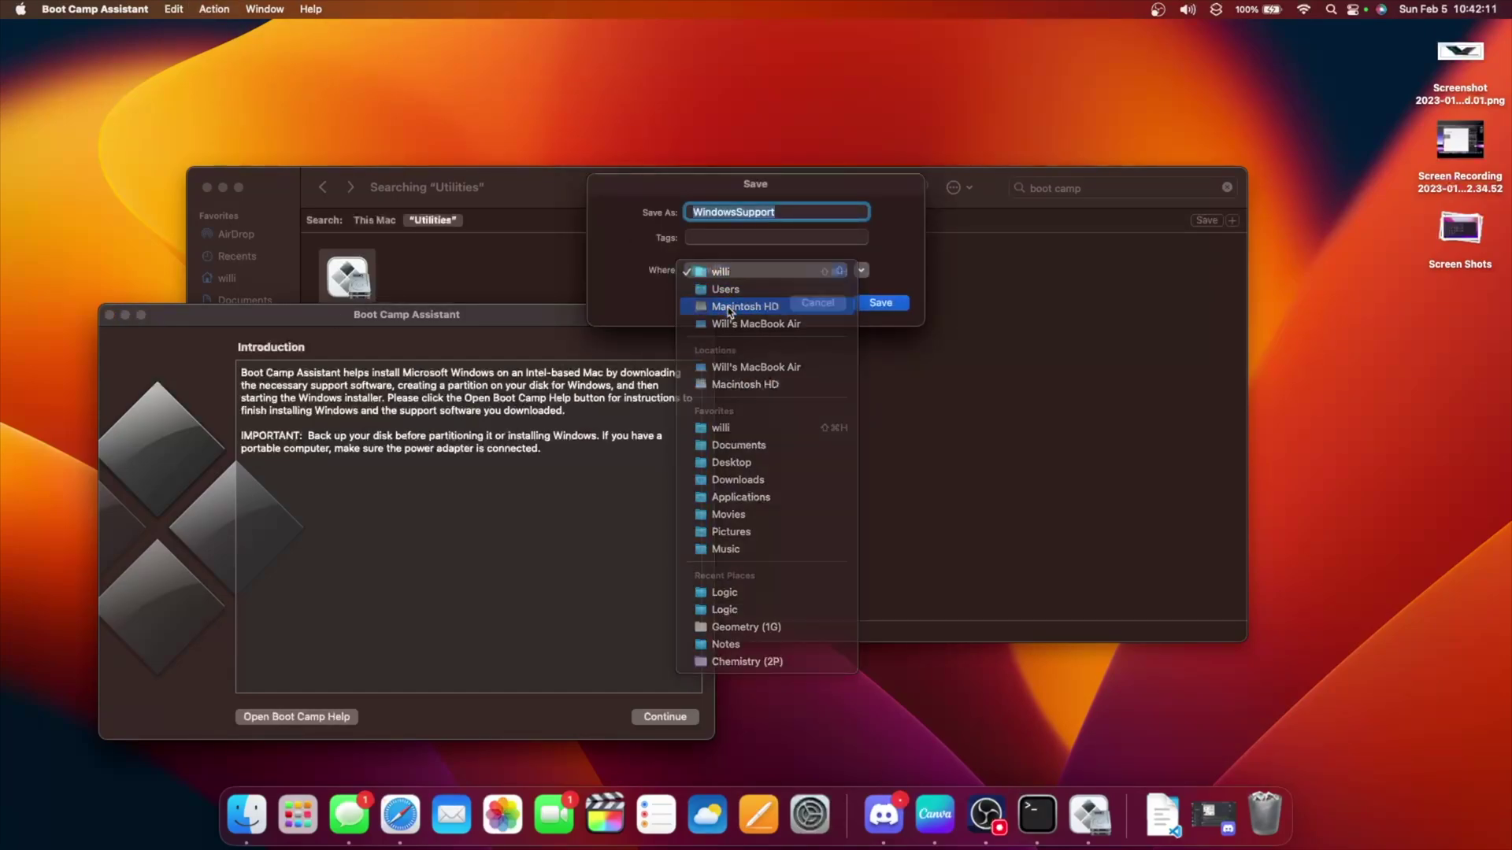
pyautogui.click(728, 309)
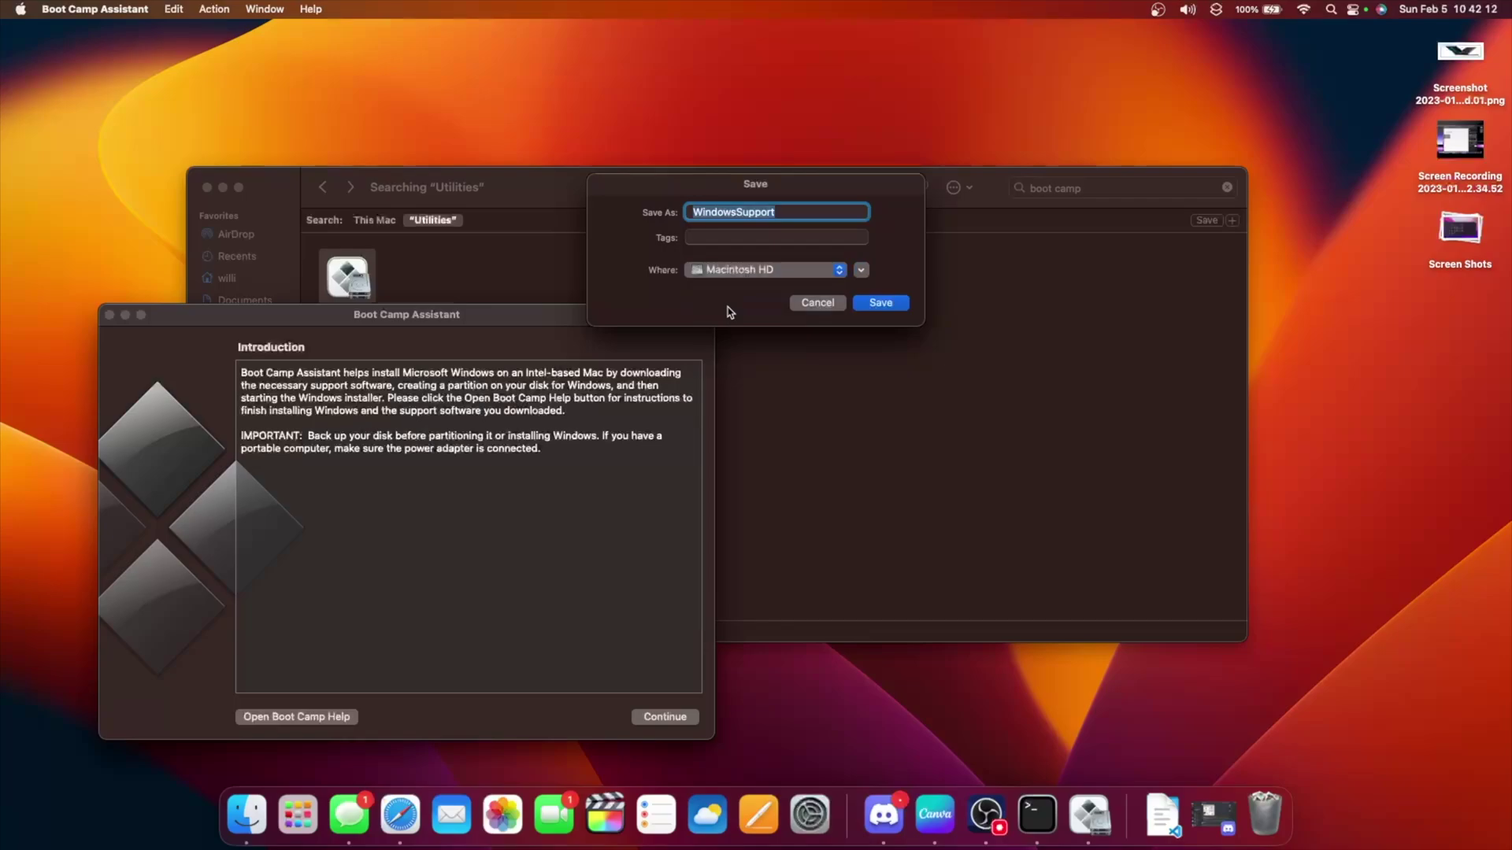
pyautogui.click(880, 303)
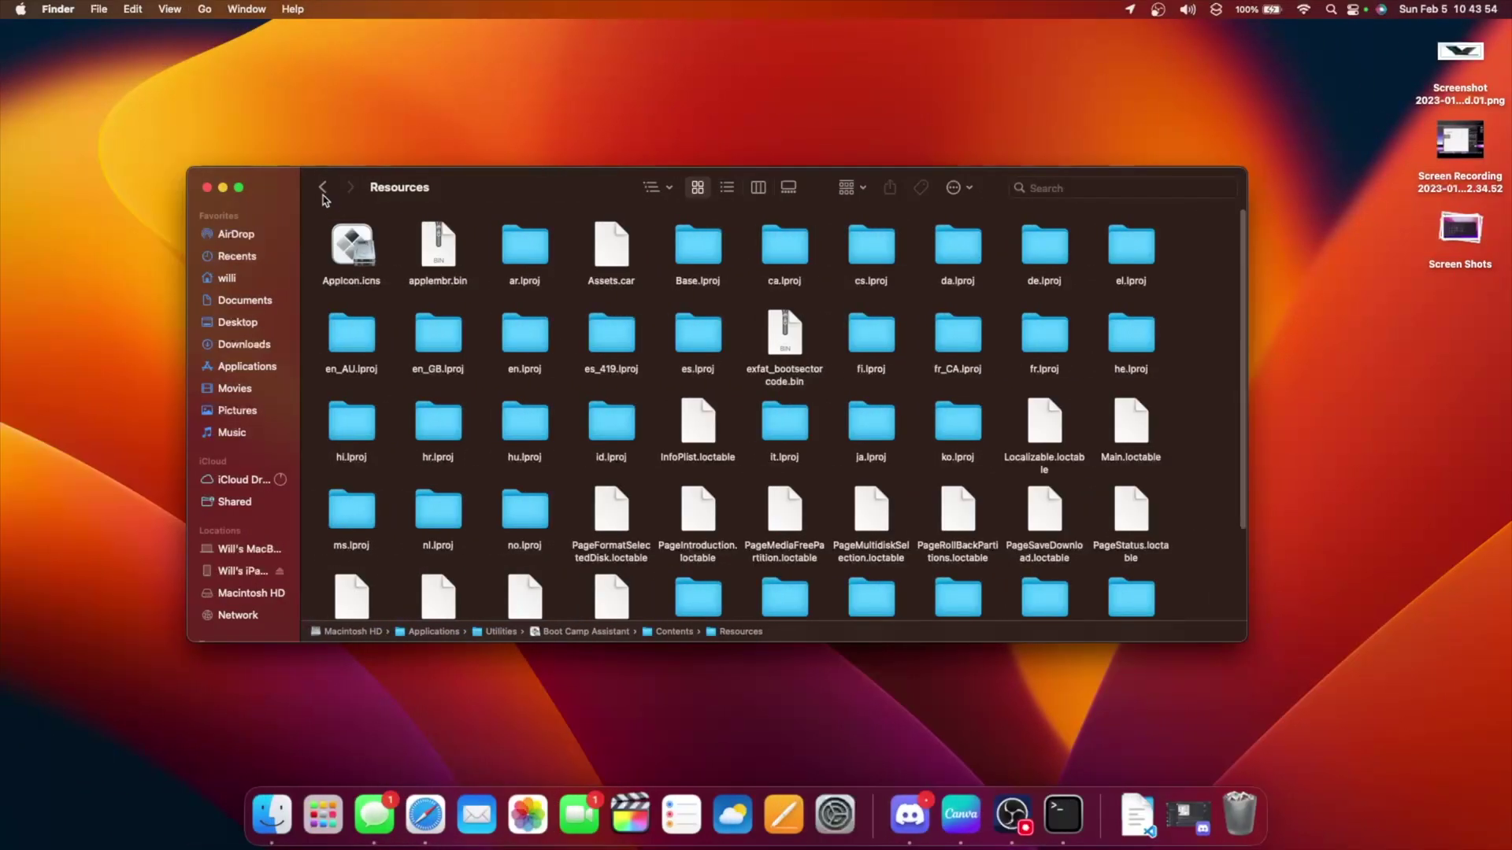
pyautogui.click(322, 186)
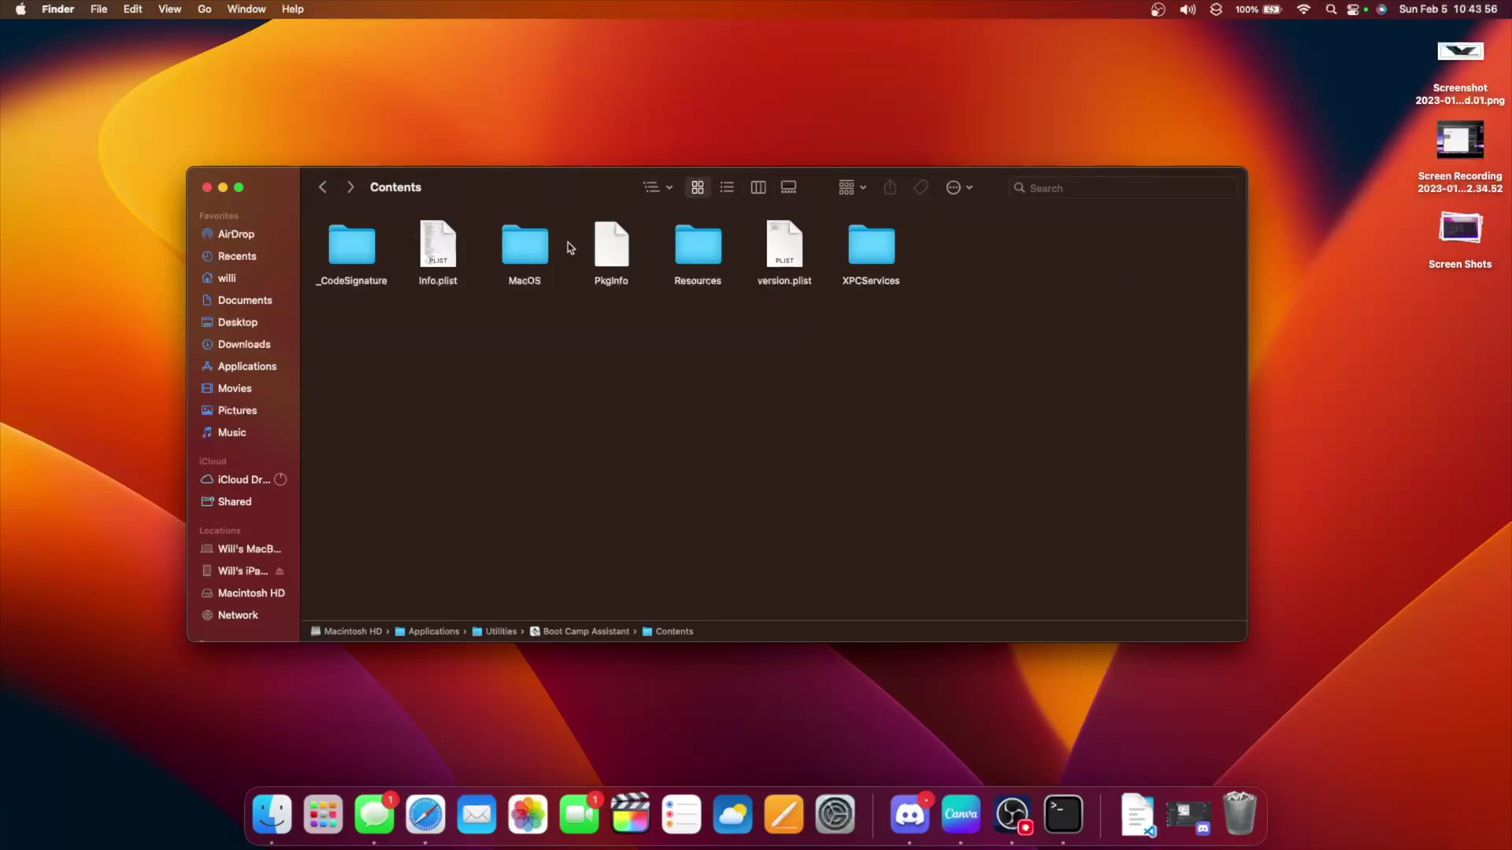
# - Look inside the bundle's XPCServices folder and go back to Contents
pyautogui.rightClick(860, 244)
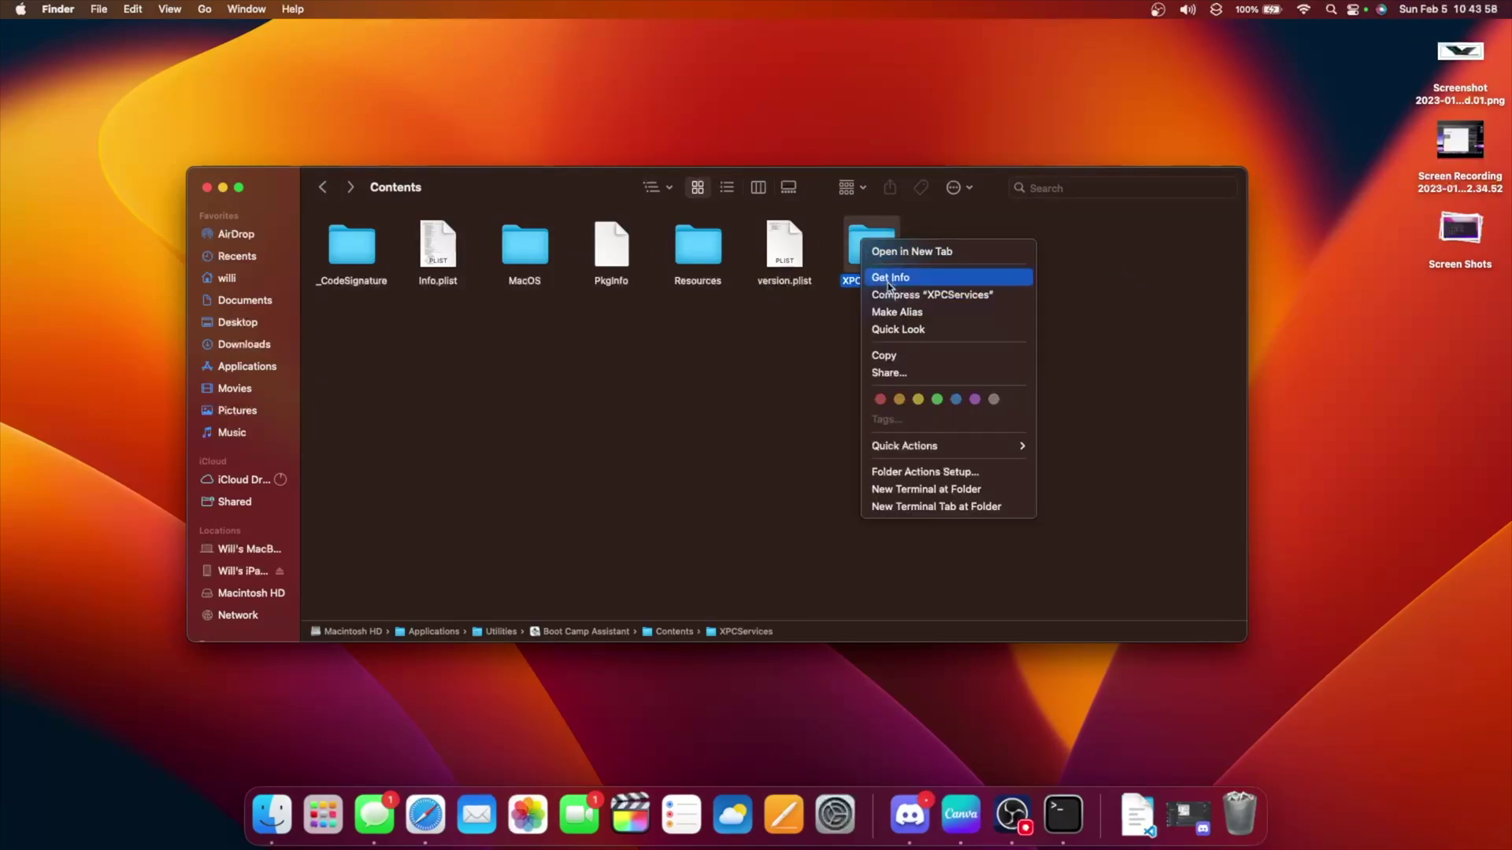
pyautogui.click(858, 247)
pyautogui.doubleClick(899, 249)
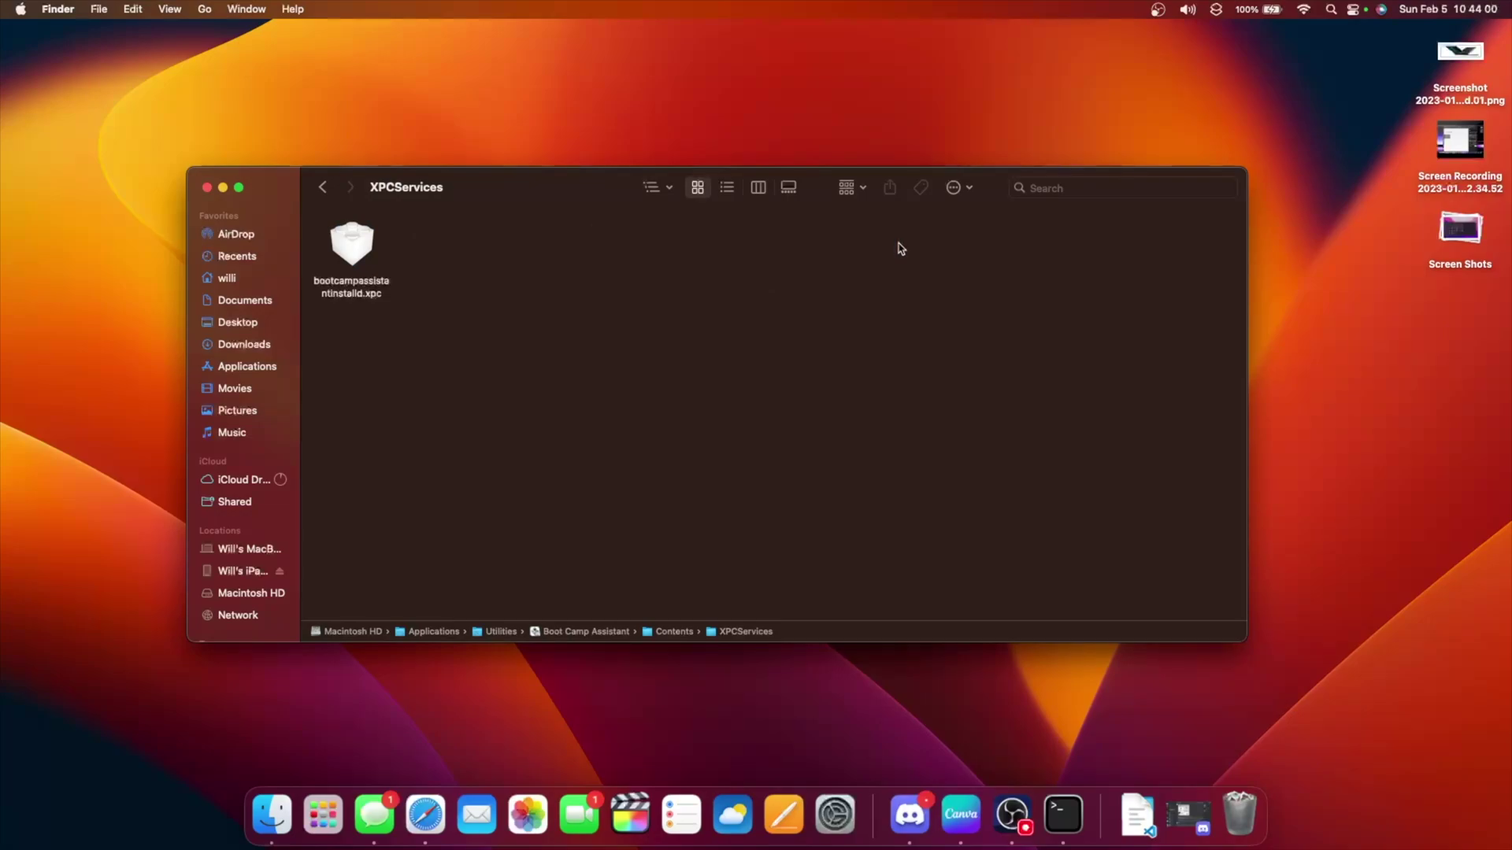
pyautogui.click(322, 187)
# - Run the Boot Camp Assistant executable from the MacOS folder, then close Terminal and its info window
pyautogui.click(322, 186)
pyautogui.doubleClick(341, 246)
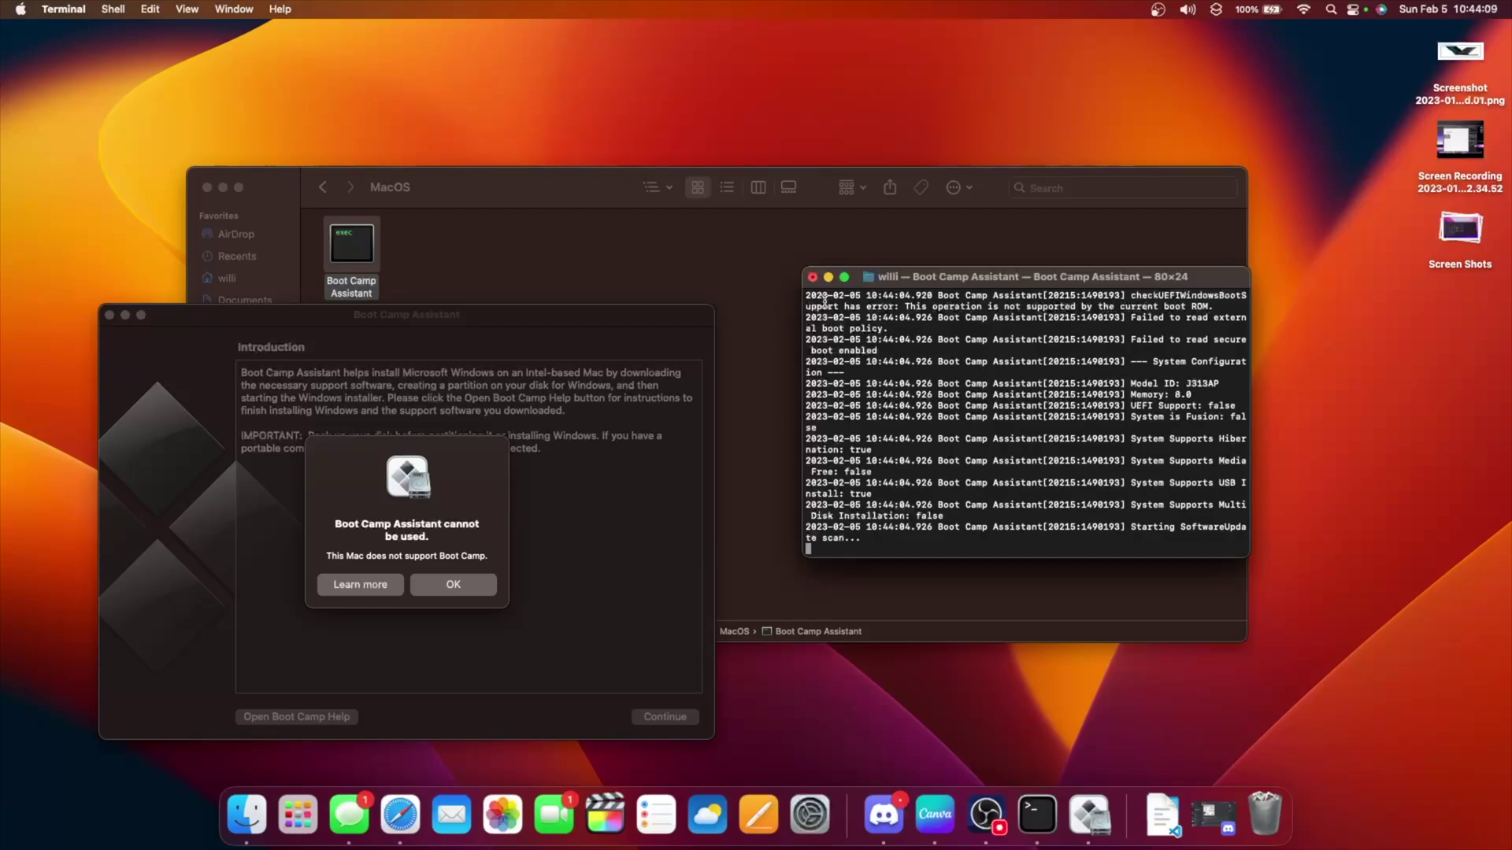
pyautogui.click(812, 276)
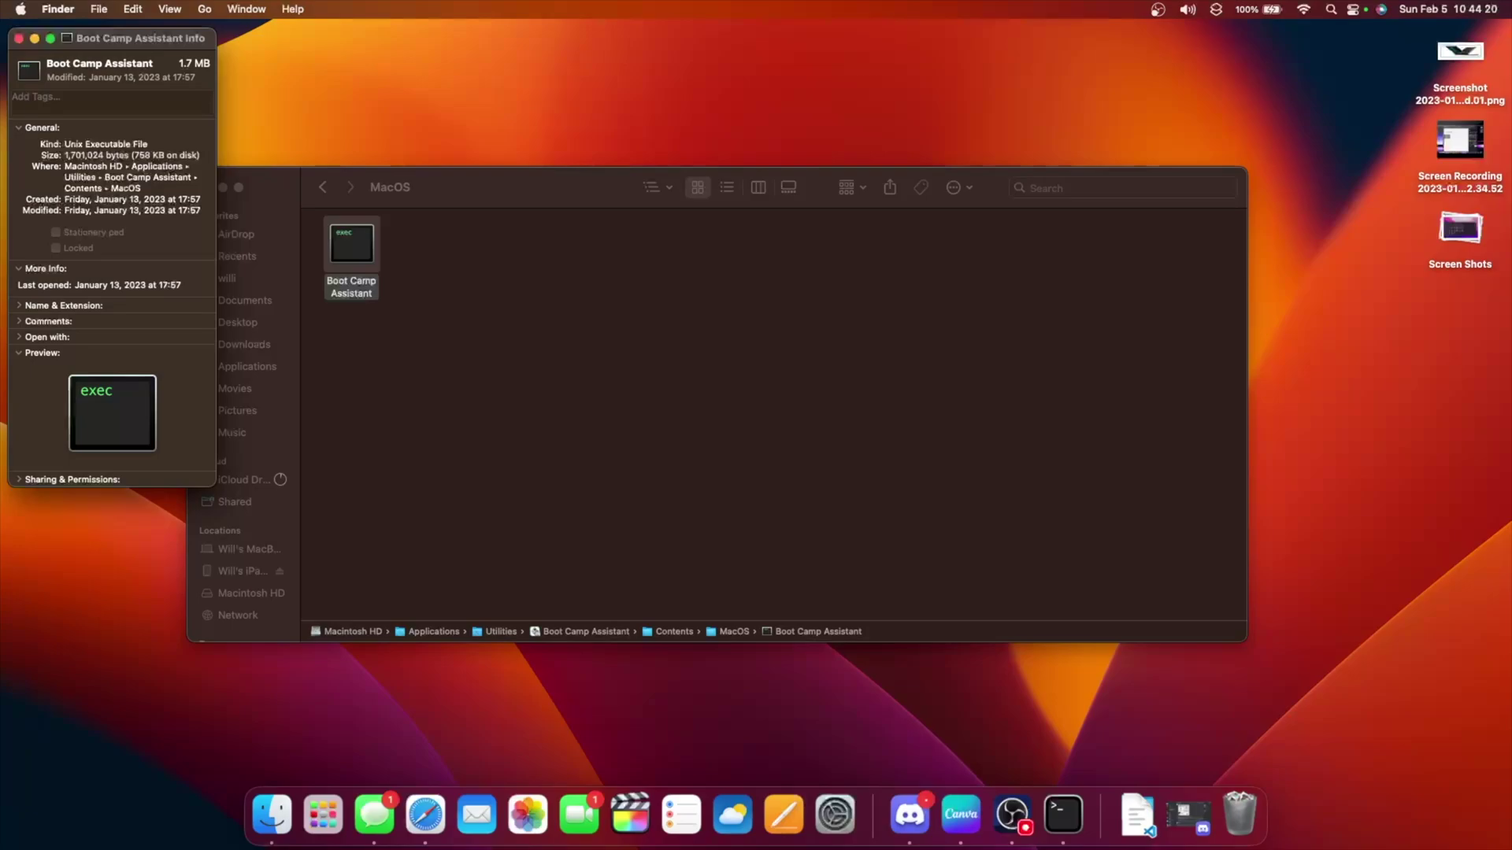
pyautogui.click(18, 37)
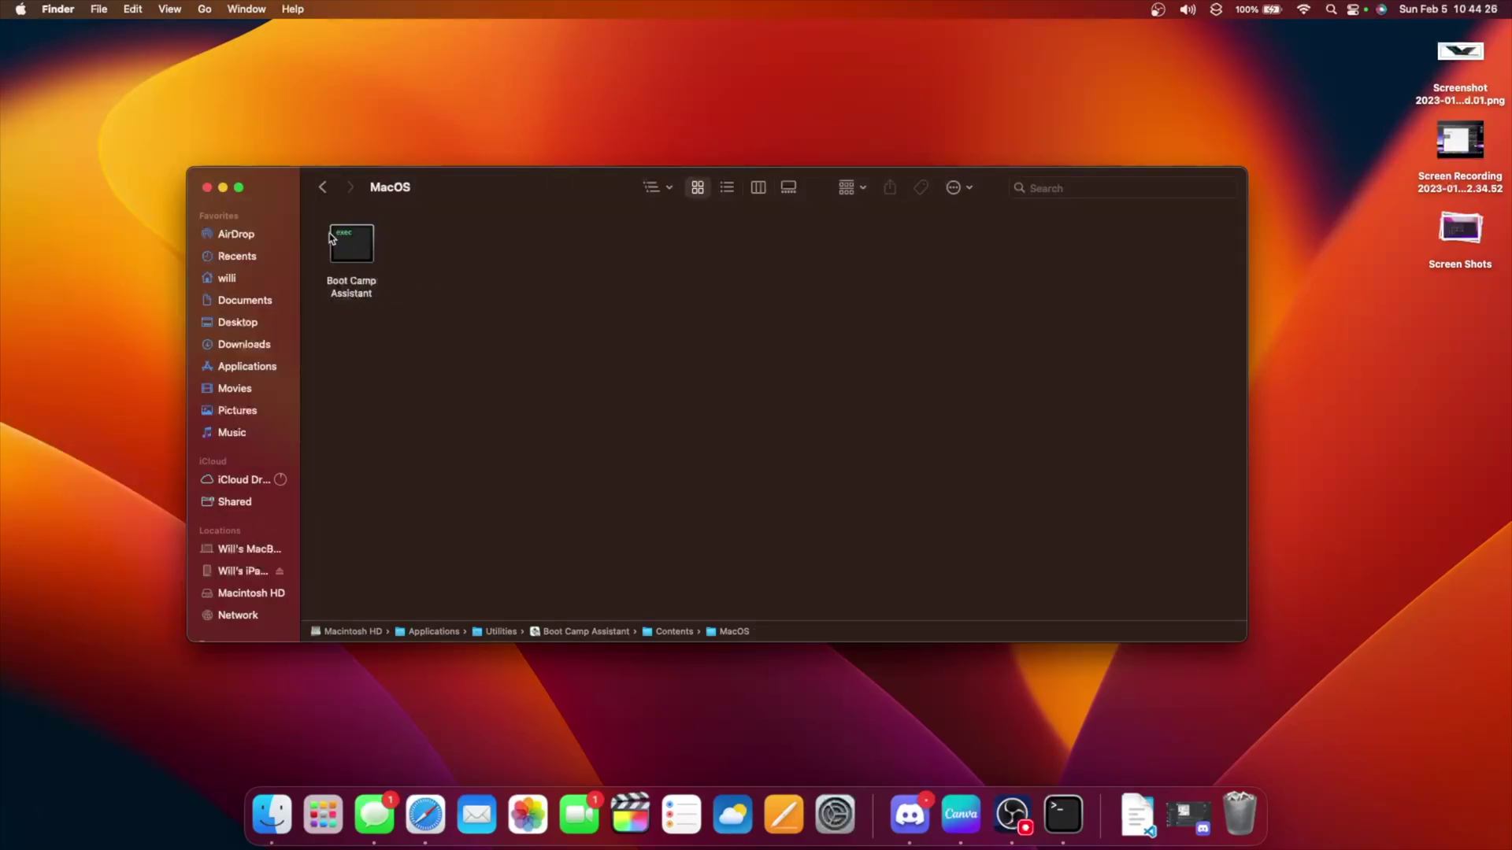
# - Open Info.plist in Visual Studio Code and select MacBookAir7,1 on line 51
pyautogui.click(322, 188)
pyautogui.rightClick(438, 245)
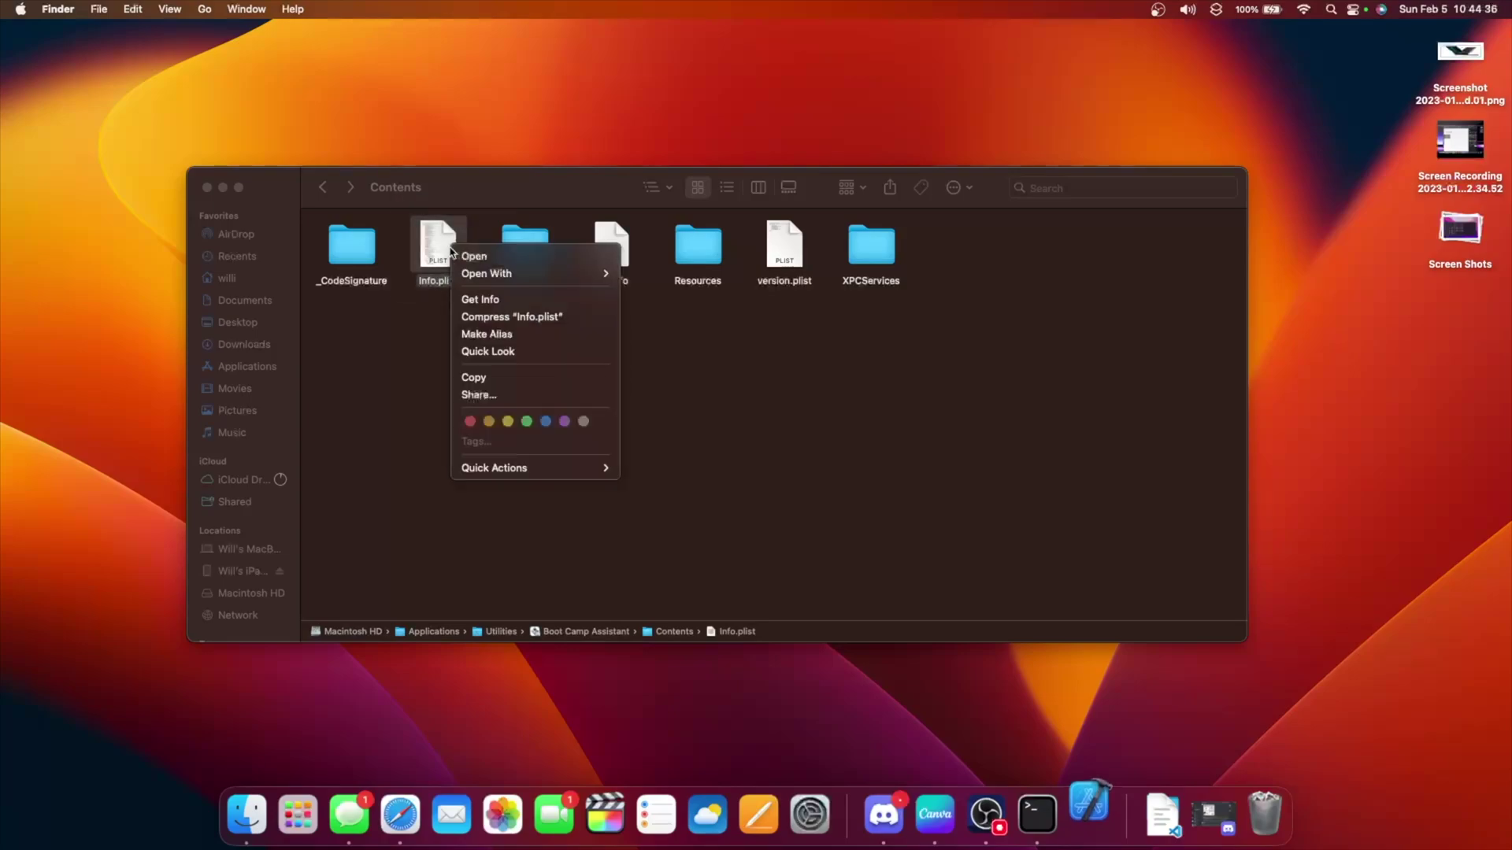
pyautogui.moveTo(466, 274)
pyautogui.click(677, 299)
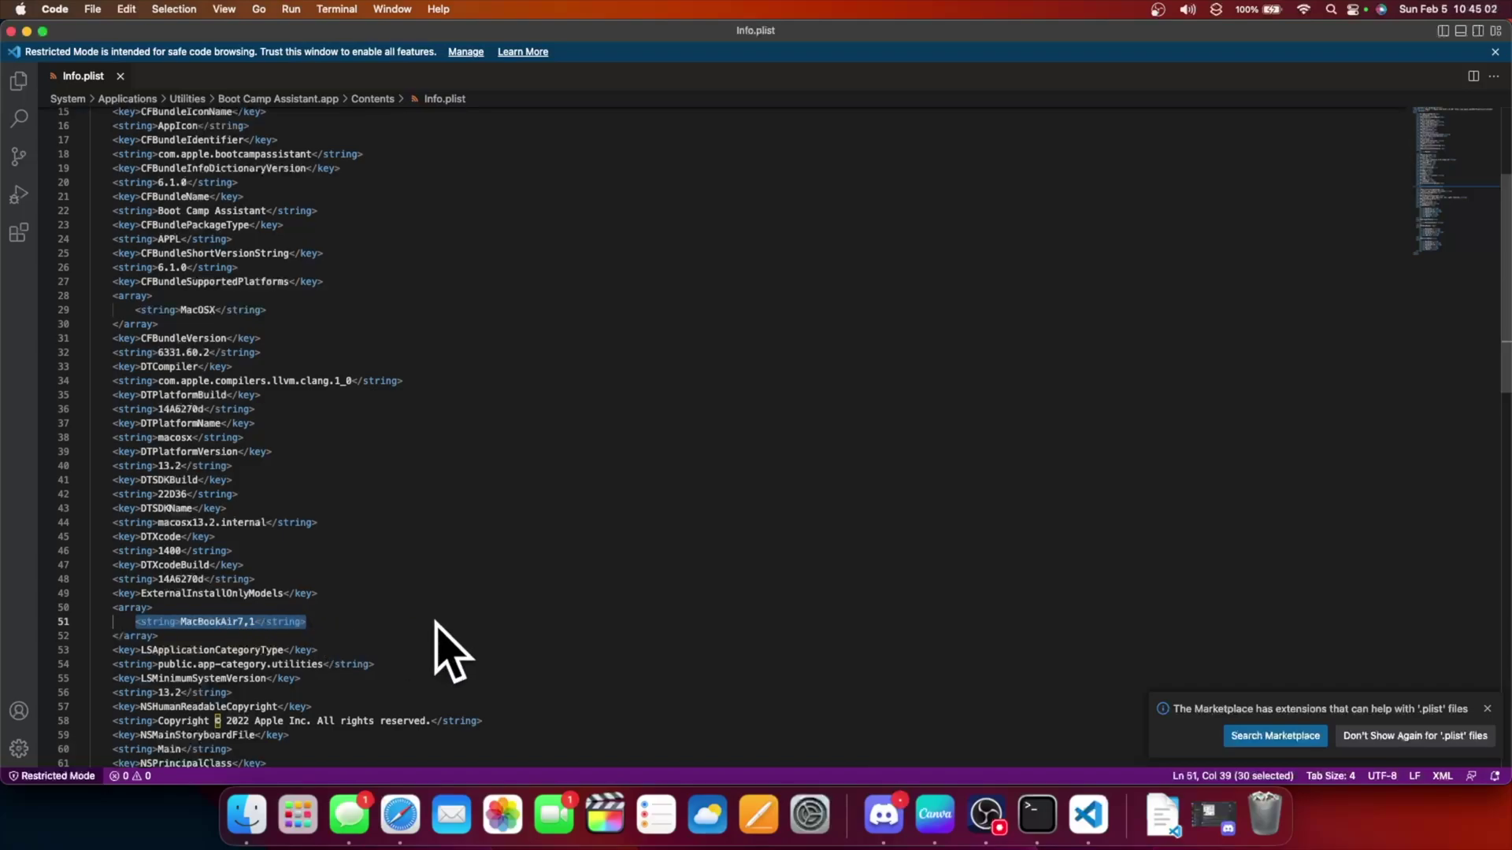
pyautogui.click(436, 622)
pyautogui.moveTo(180, 622); pyautogui.dragTo(256, 622)
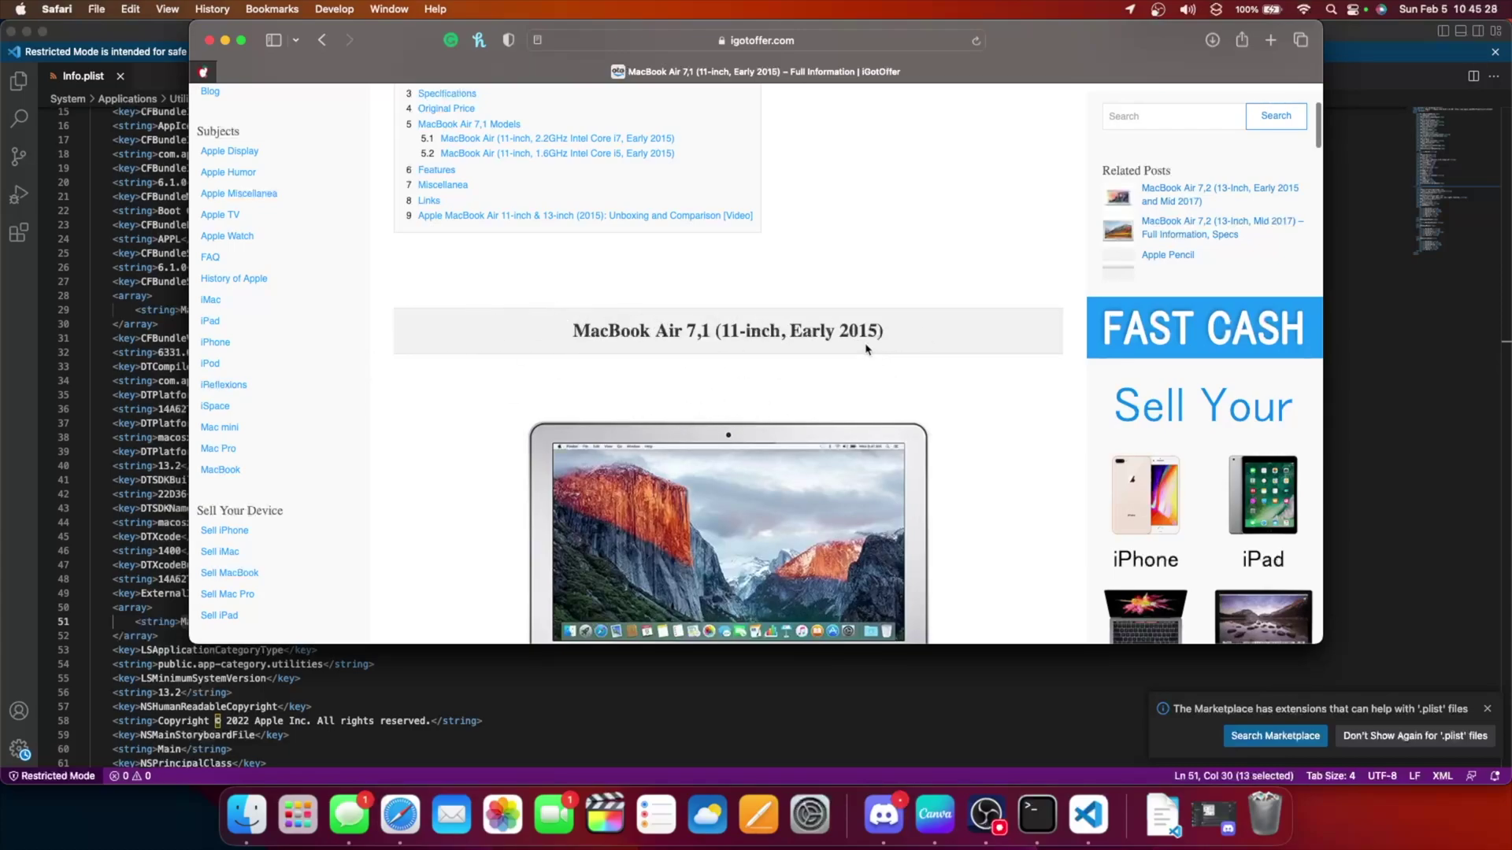
# - Replace line 51's model with MacBookAir9,1 and select the 13.2 minimum version on line 56
pyautogui.click(887, 41)
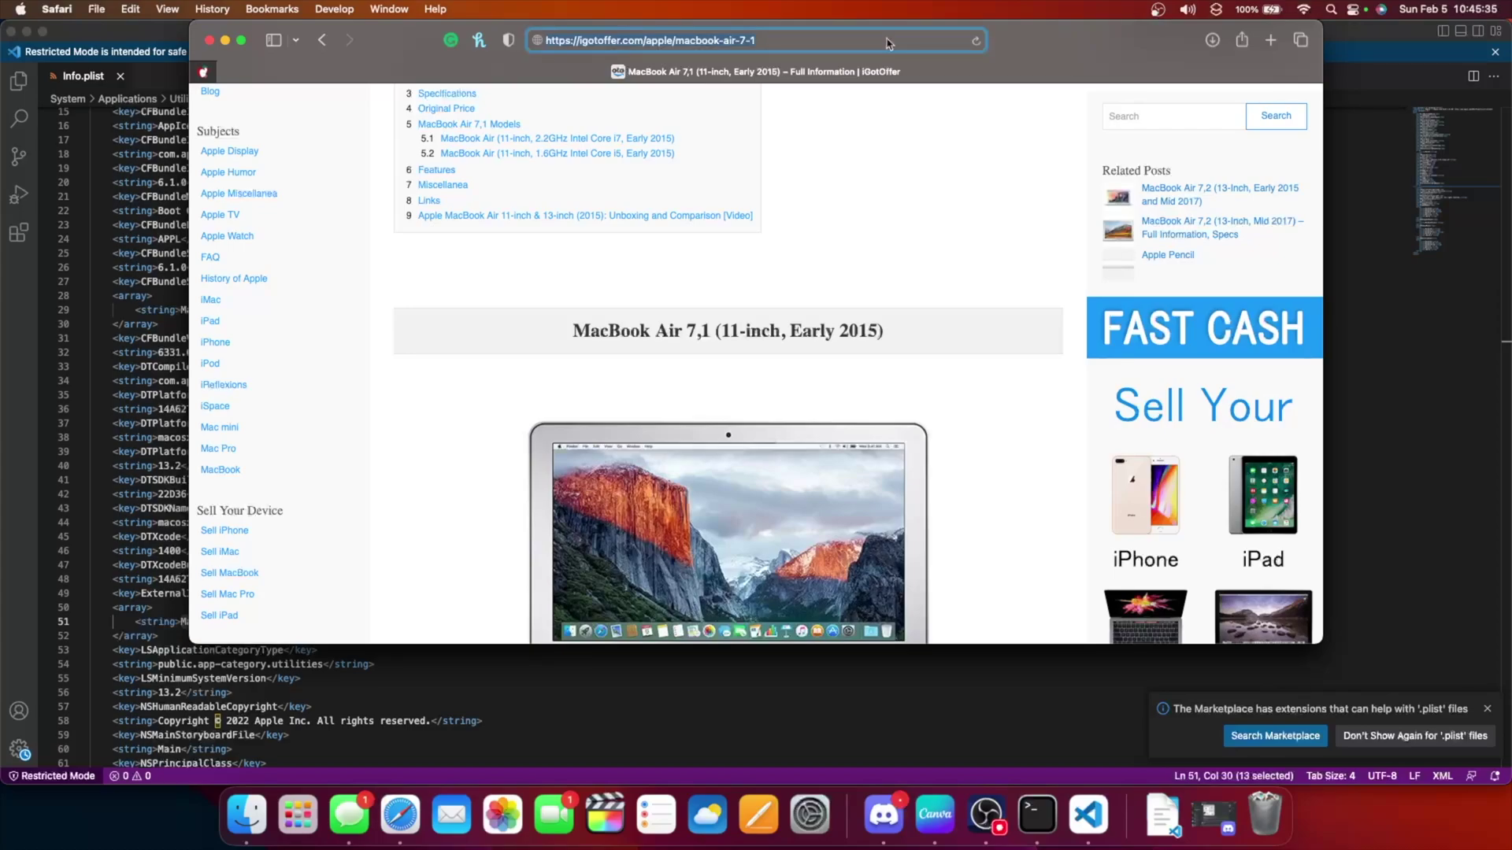
pyautogui.press('super+Tab')
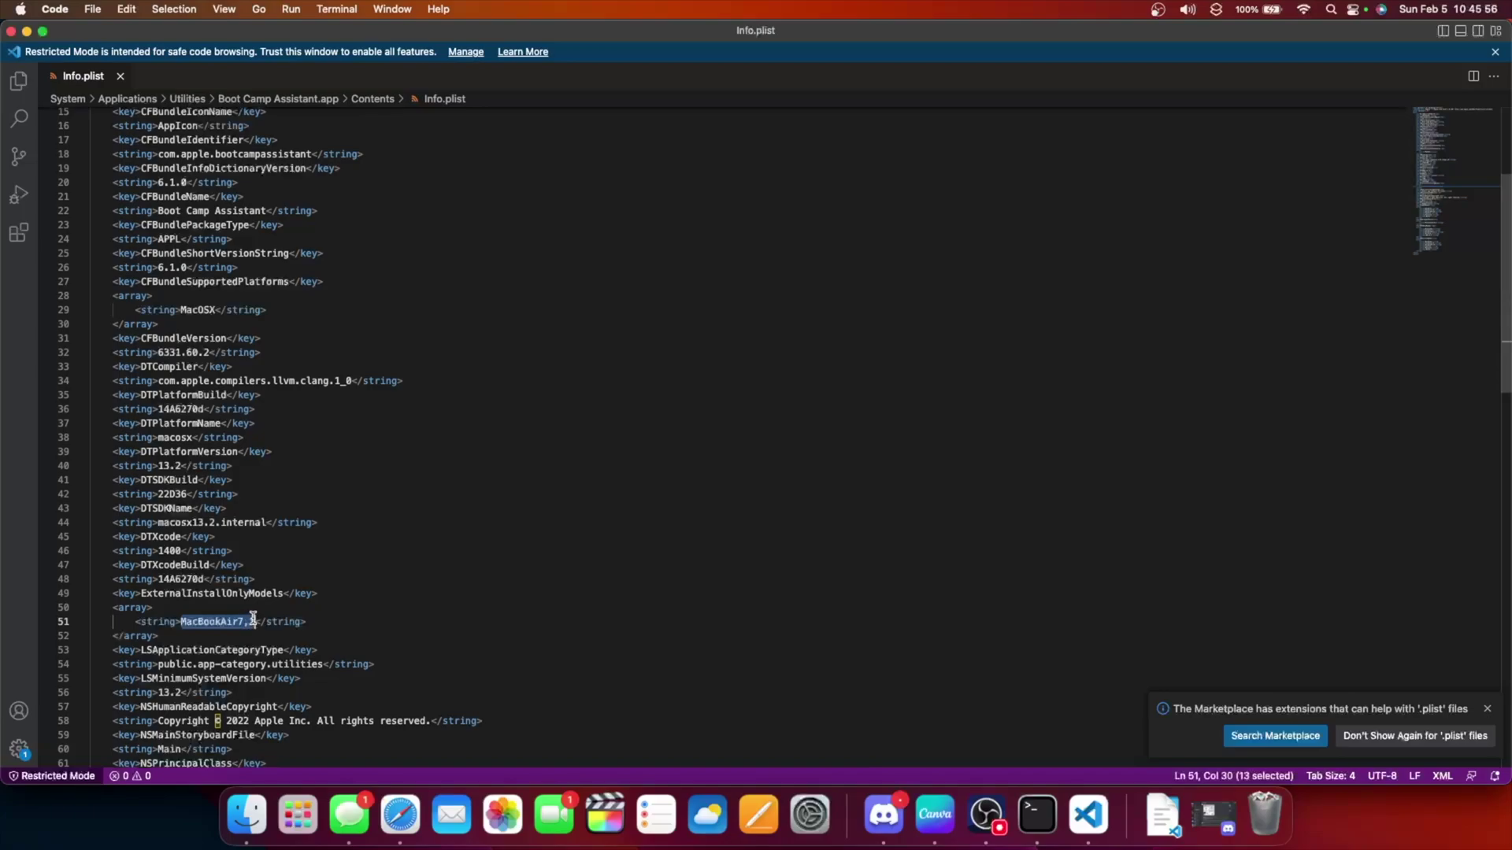
pyautogui.write('MacBookAir9,1')
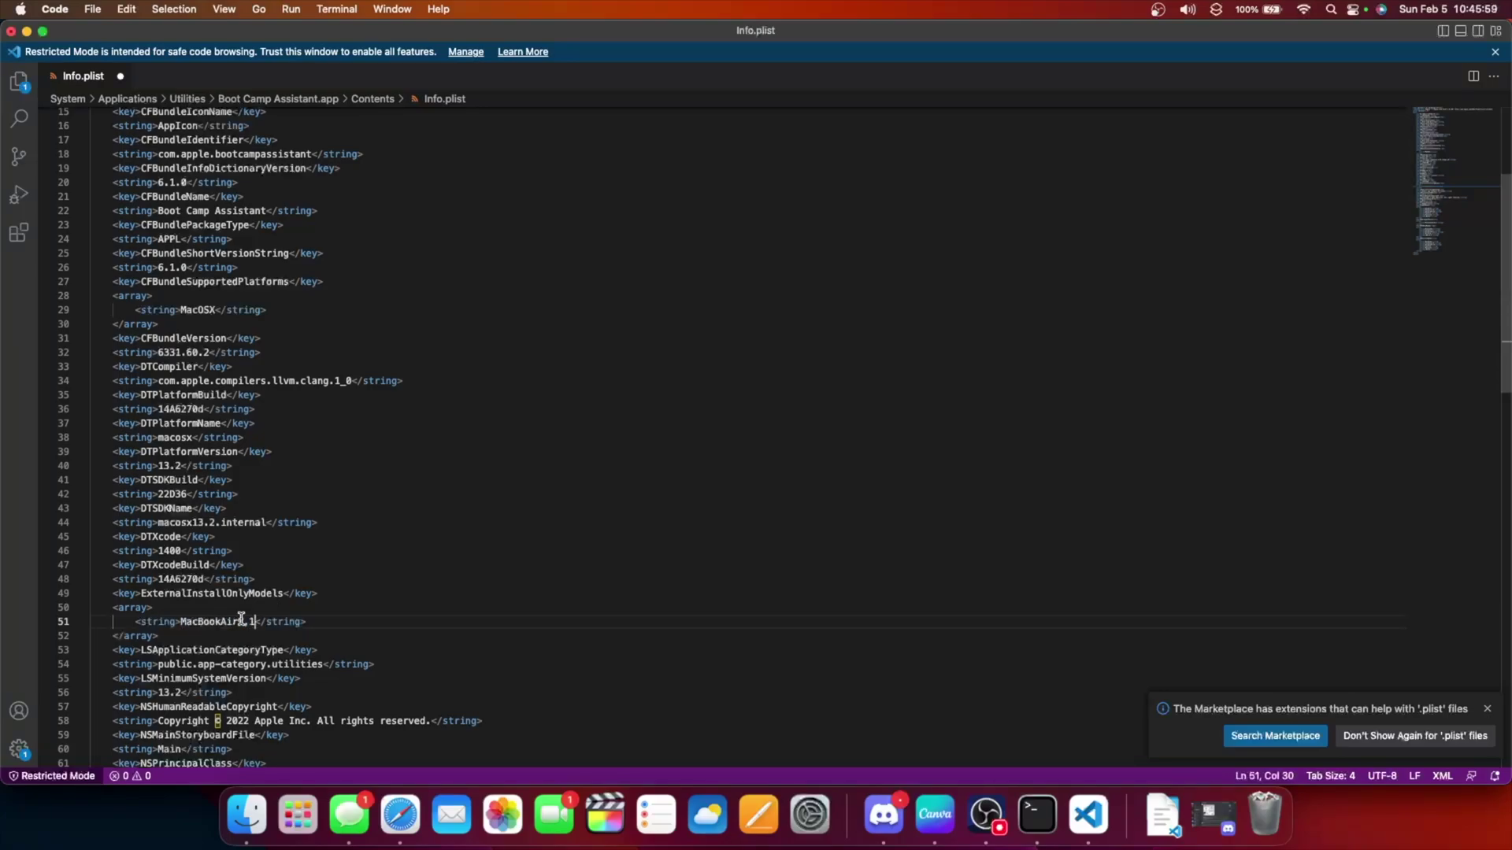
pyautogui.moveTo(158, 692); pyautogui.dragTo(182, 692)
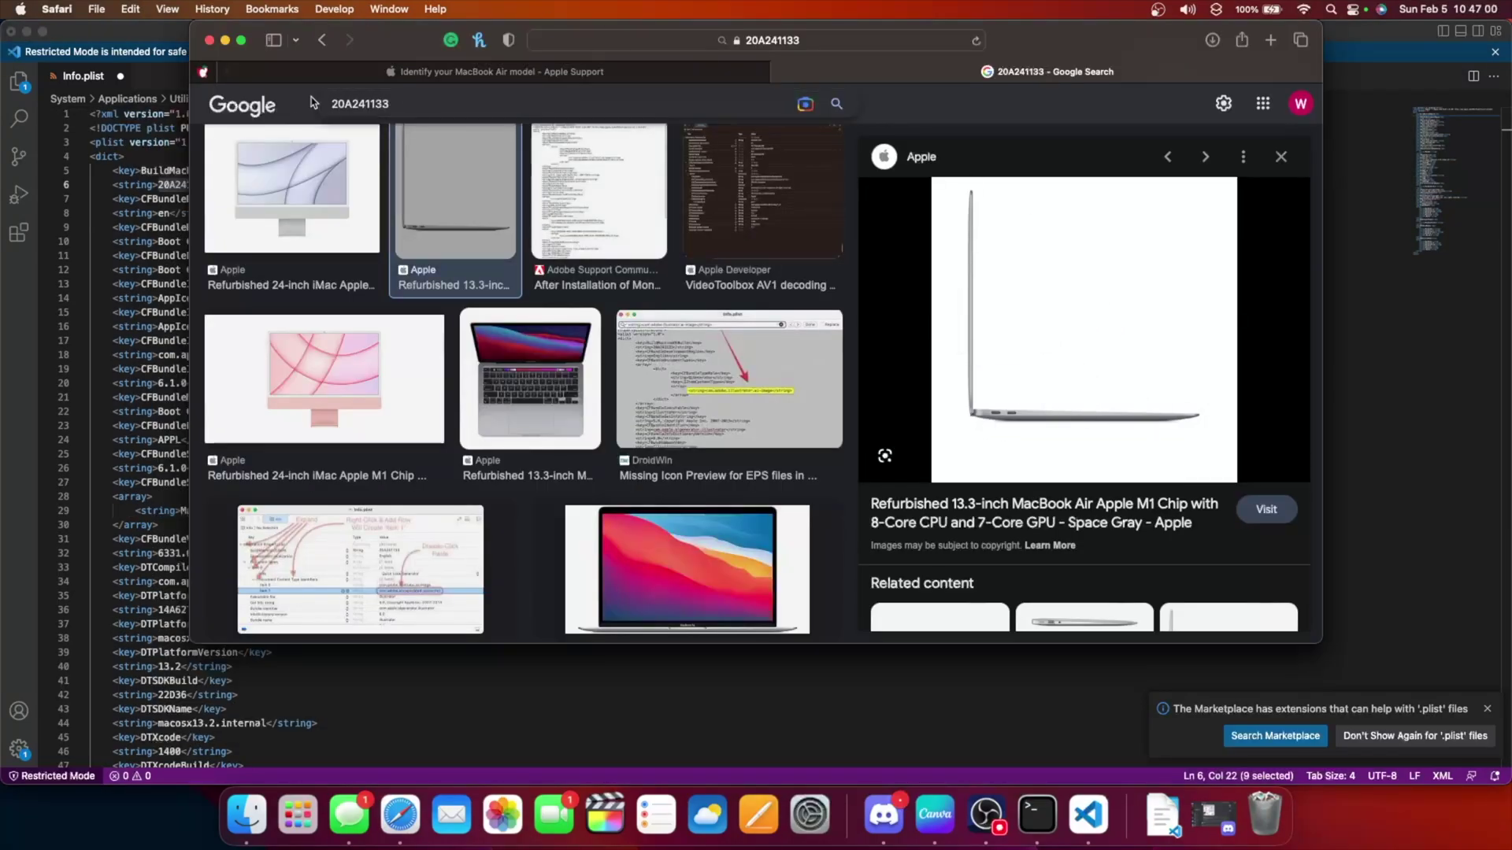
# - Glance at the 20A241133 image results, then return to Info.plist in Visual Studio Code
pyautogui.press('super+Tab')
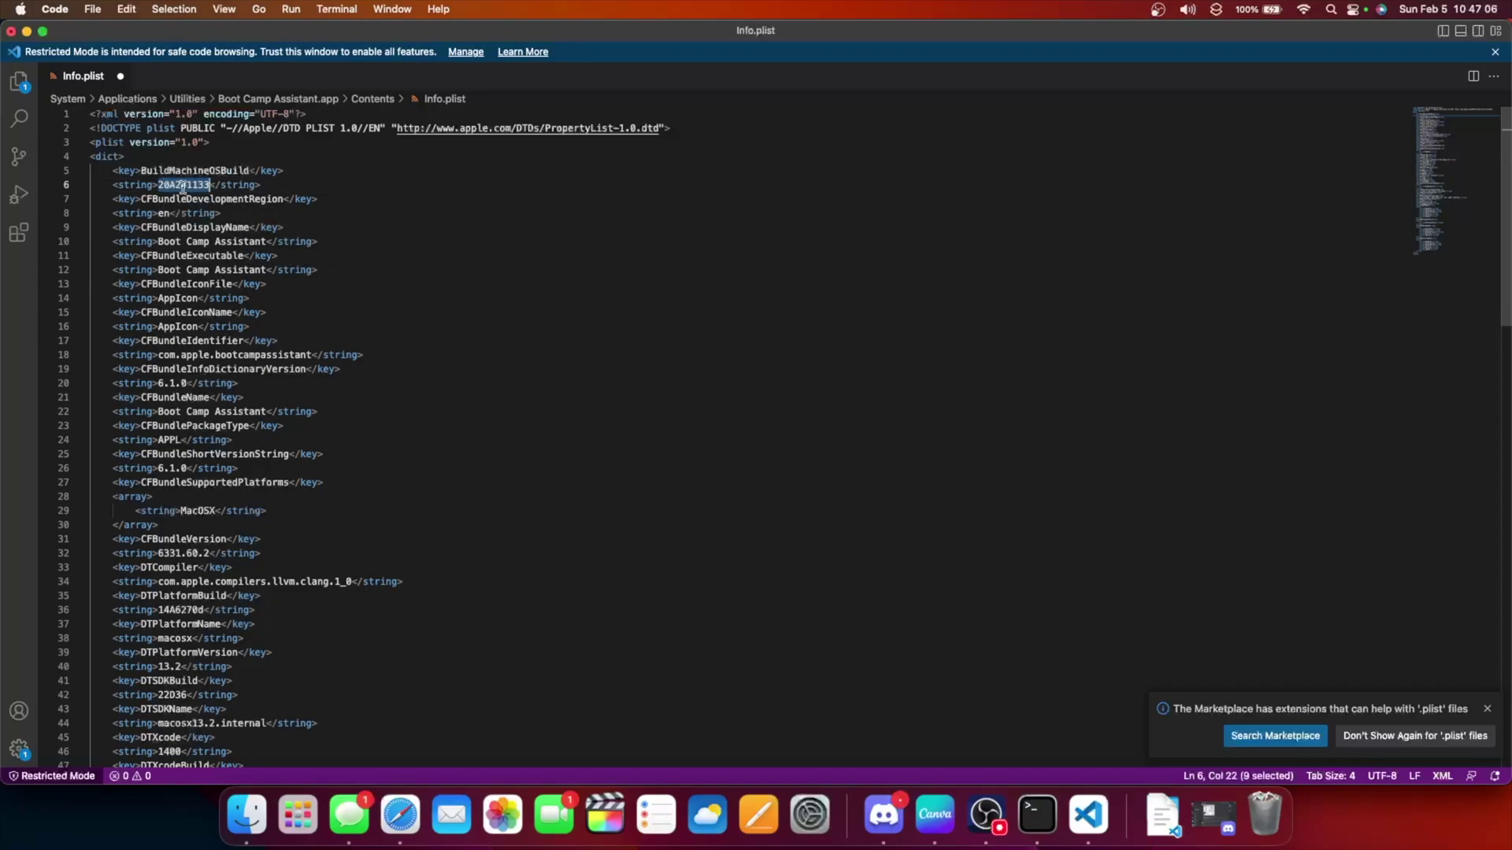
pyautogui.press('super+Tab')
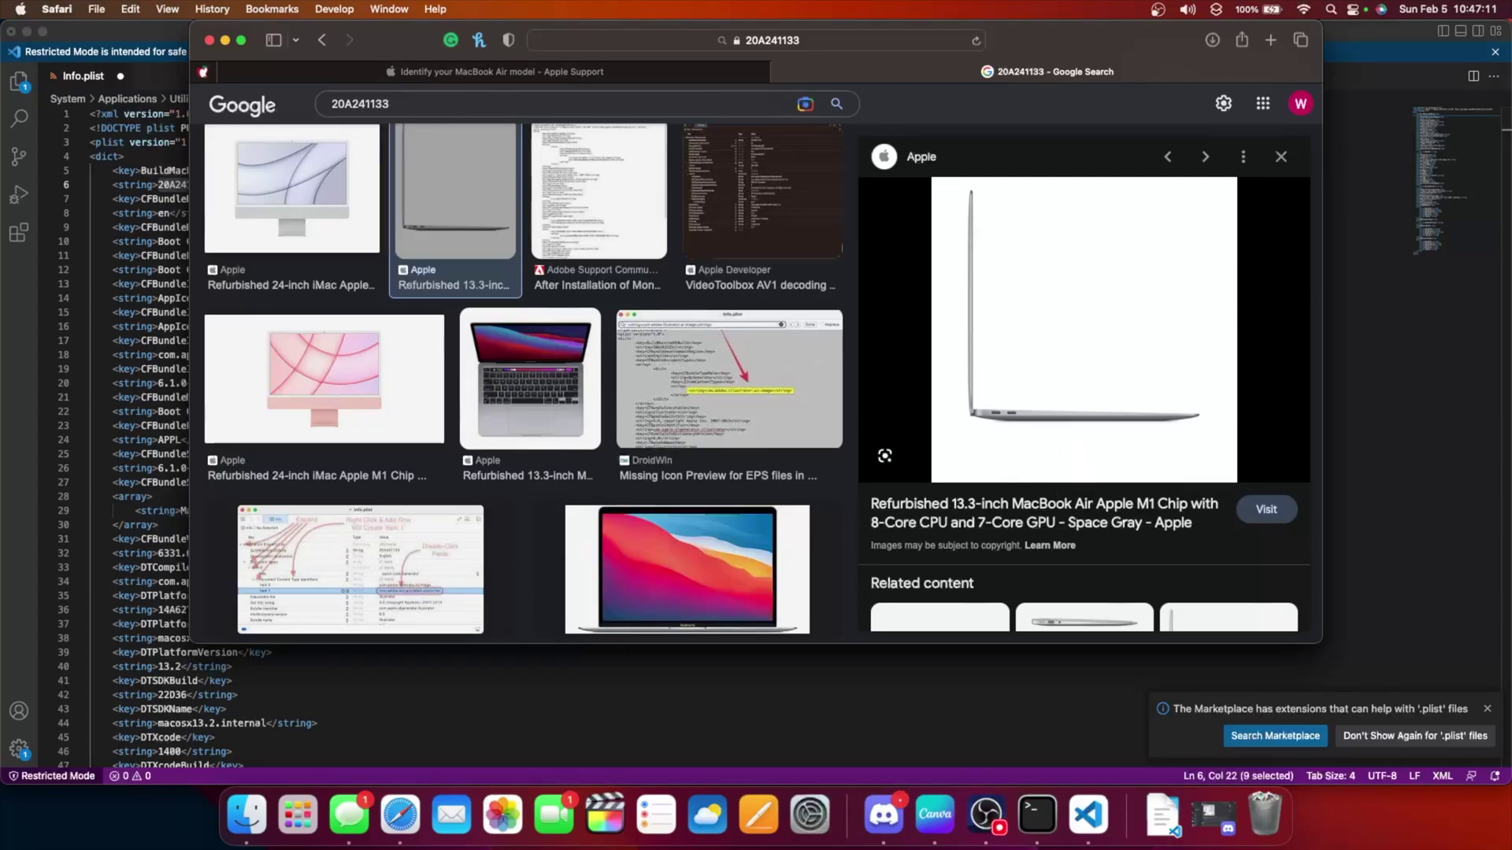
pyautogui.click(181, 184)
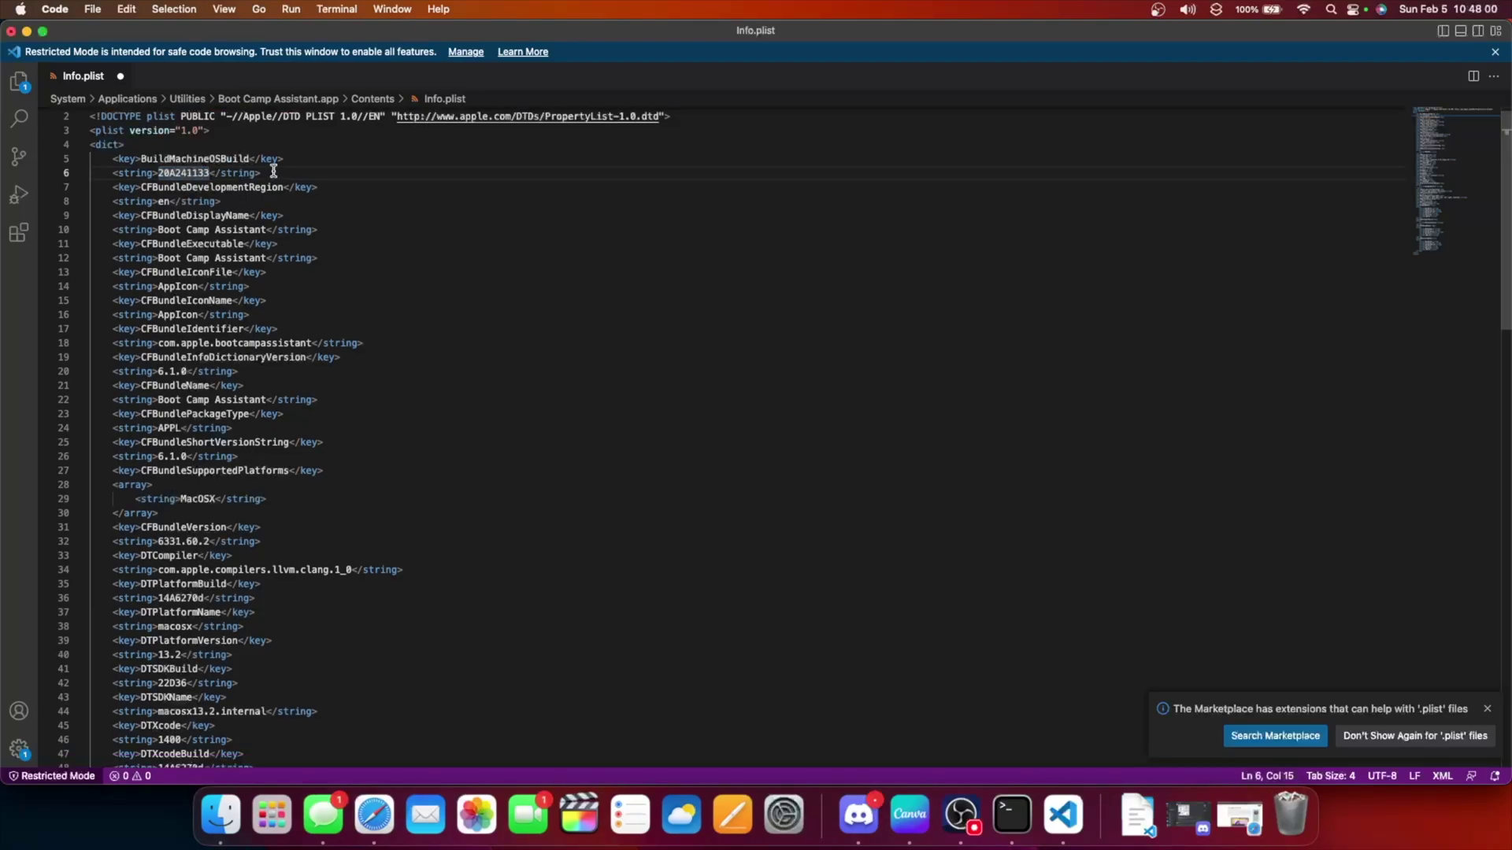
# - Change the build number on line 6 to 19A241133
pyautogui.press('BackSpace')
pyautogui.press('BackSpace')
pyautogui.write('19')
pyautogui.press('Right')
pyautogui.press('Right')
pyautogui.press('Right')
pyautogui.press('Right')
pyautogui.press('Right')
pyautogui.press('Right')
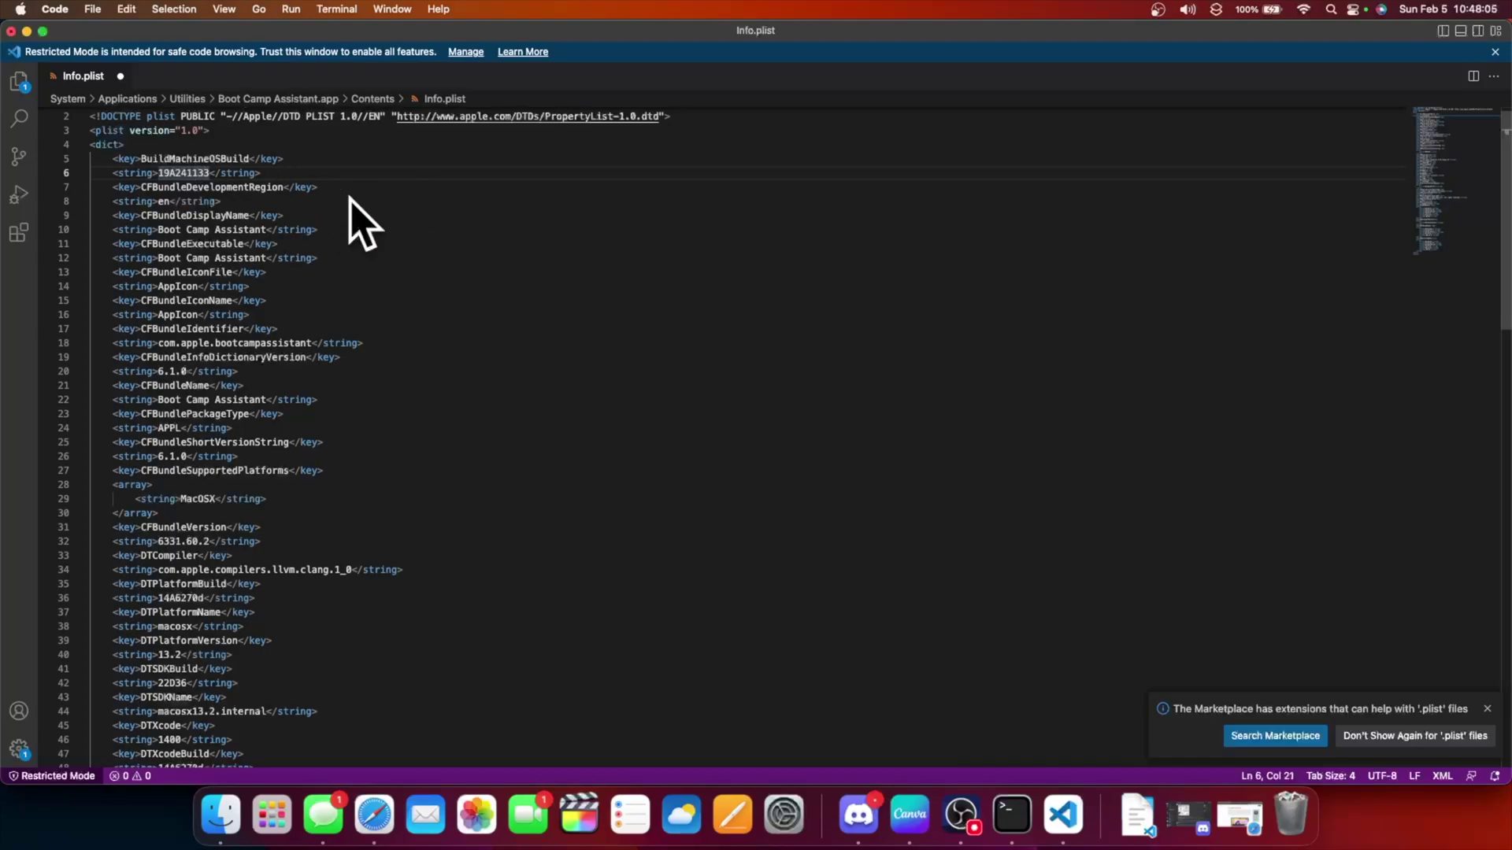
pyautogui.scroll(-6, 158, 394)
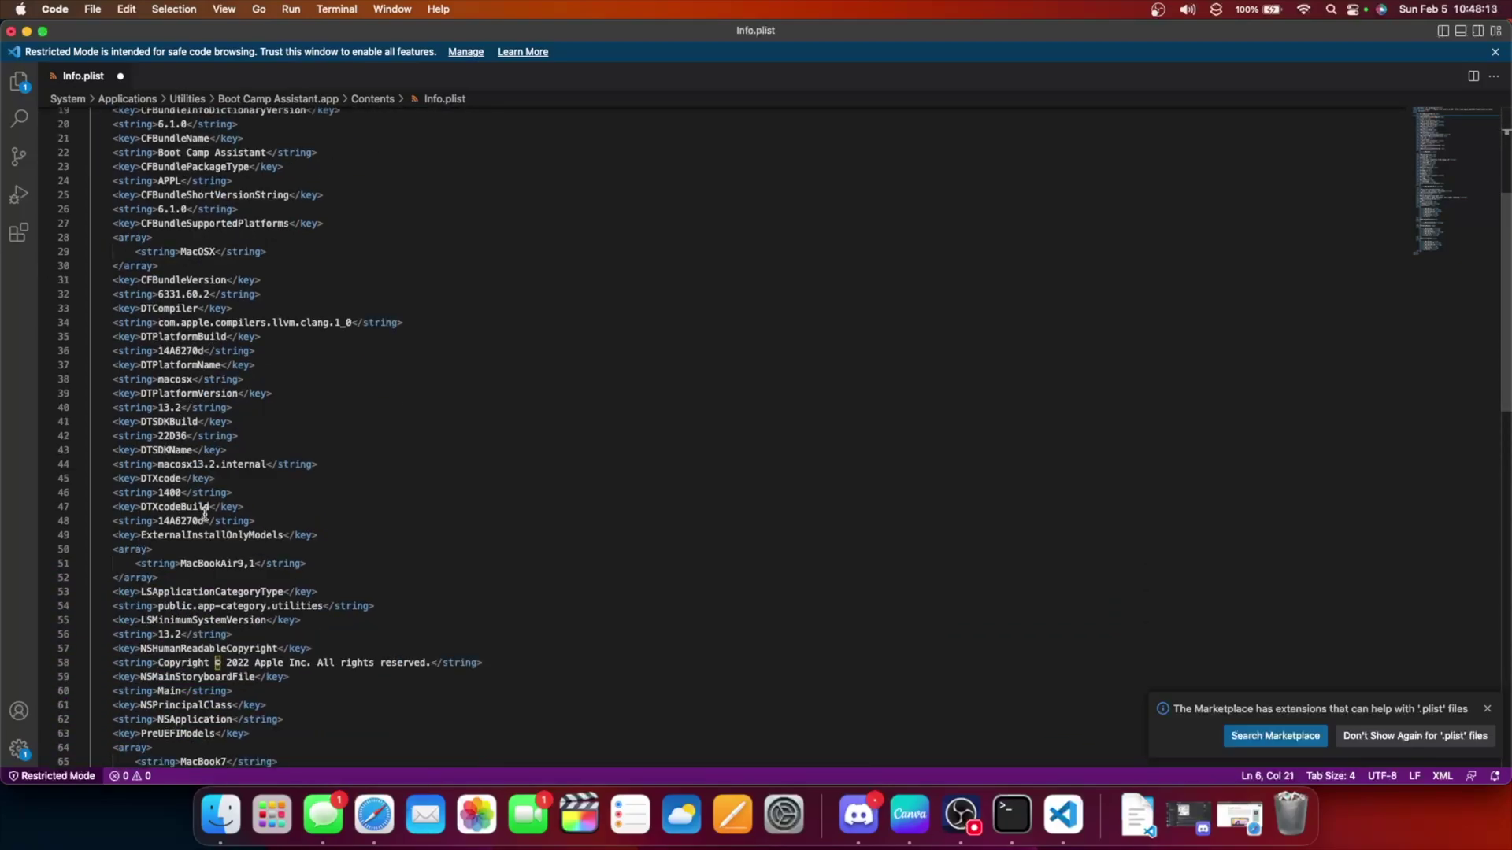
# - Change DTPlatformVersion on line 40 from 13.2 to 12.3 and search the file for 13
pyautogui.click(170, 408)
pyautogui.press('BackSpace')
pyautogui.write('2')
pyautogui.press('BackSpace')
pyautogui.write('3')
pyautogui.press('cmd+f')
pyautogui.write('13')
# - Change LSMinimumSystemVersion on line 56 from 13.2 to 12.3
pyautogui.click(169, 511)
pyautogui.press('BackSpace')
pyautogui.write('2')
pyautogui.press('Right')
pyautogui.press('Right')
pyautogui.press('BackSpace')
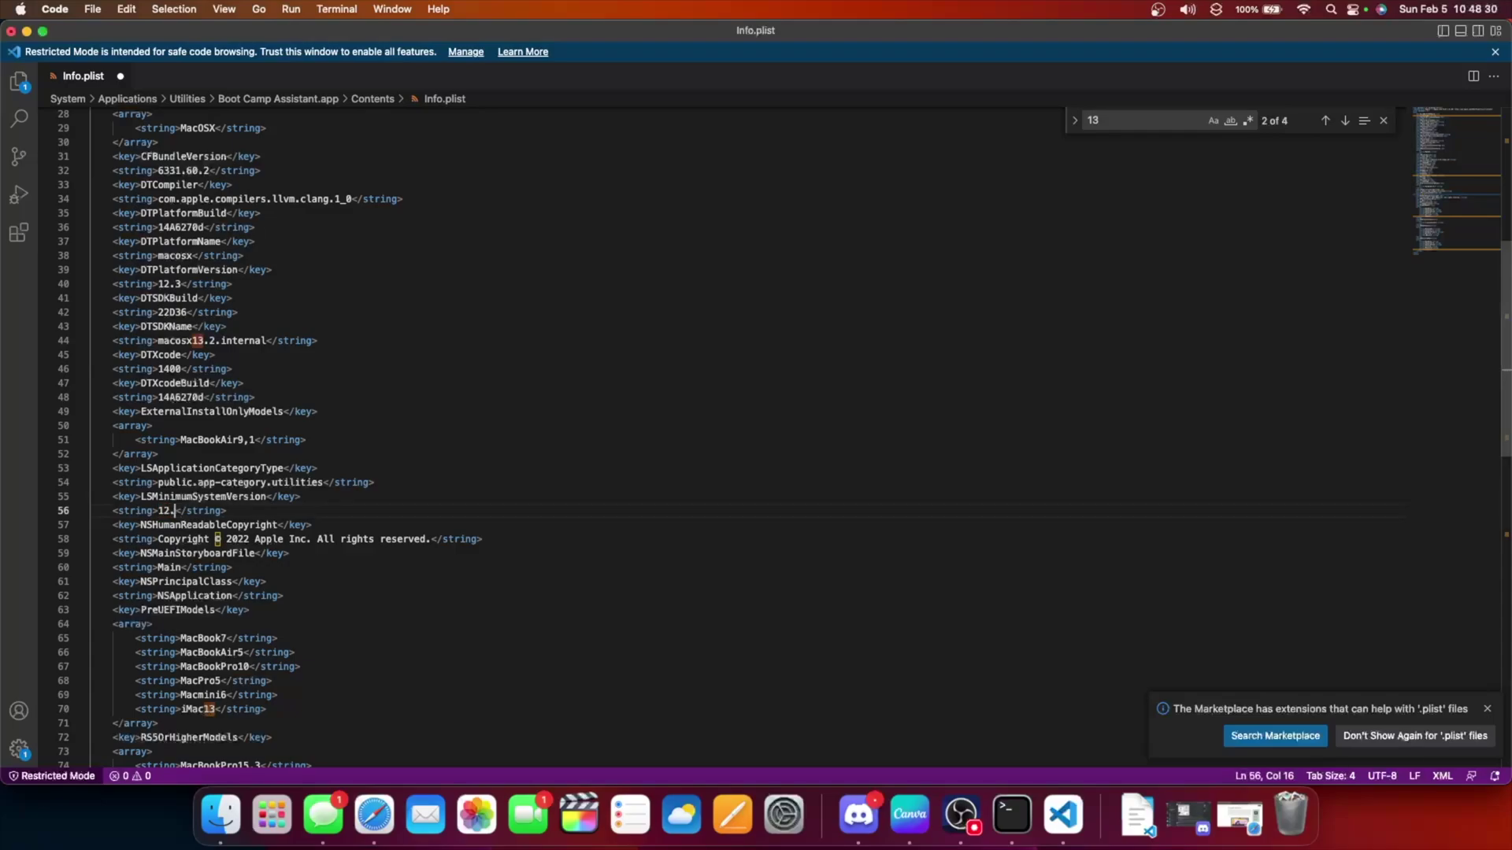
pyautogui.write('3')
# - Check the remaining '13' and 'Vent' matches, then clear the find box
pyautogui.press('cmd+f')
pyautogui.press('Return')
pyautogui.press('Return')
pyautogui.press('Return')
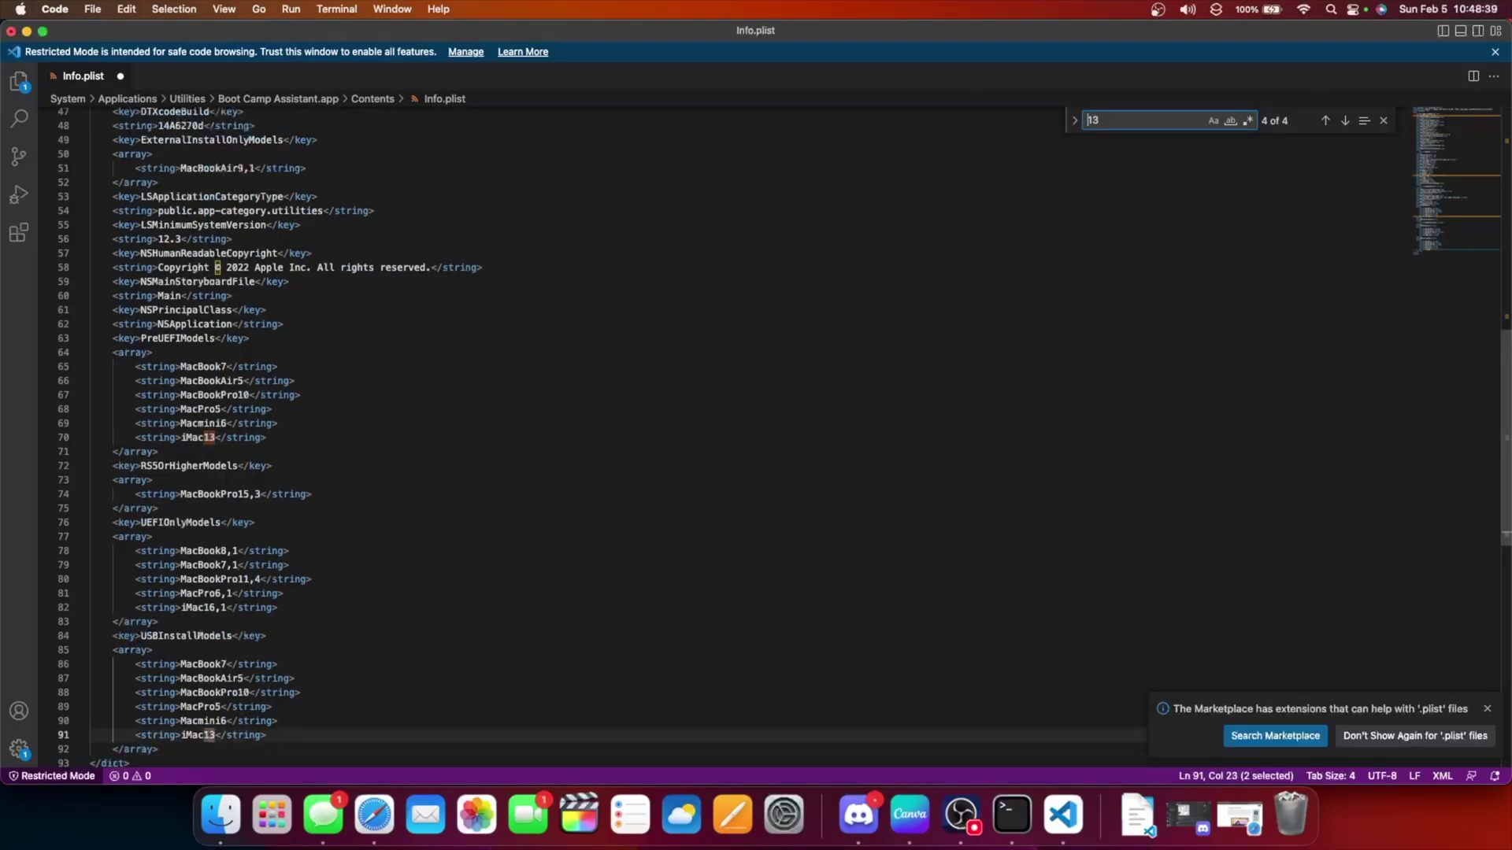
pyautogui.write('Ventura')
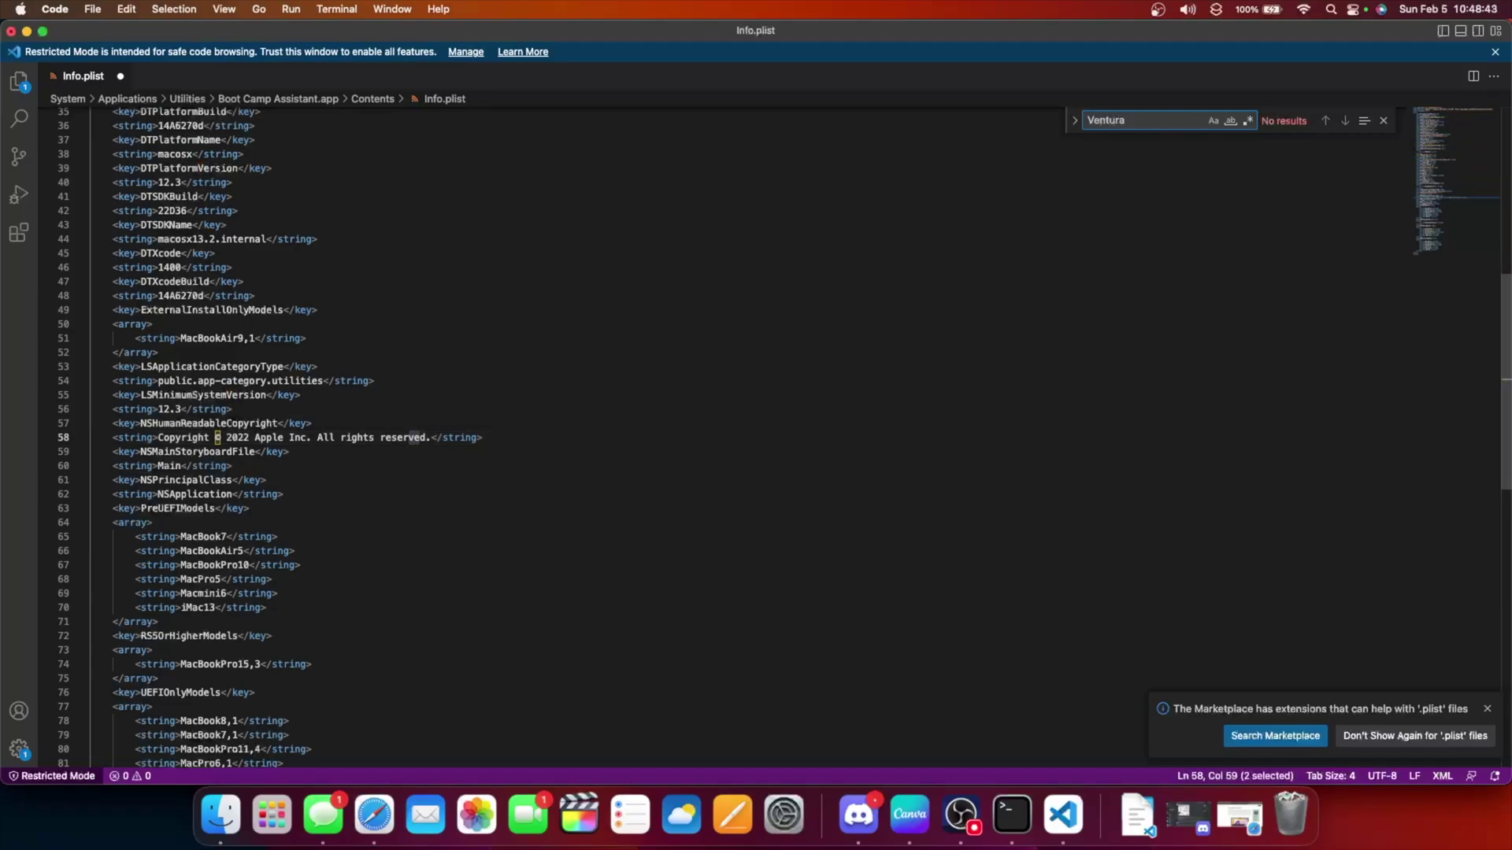
pyautogui.press('cmd+a')
pyautogui.press('BackSpace')
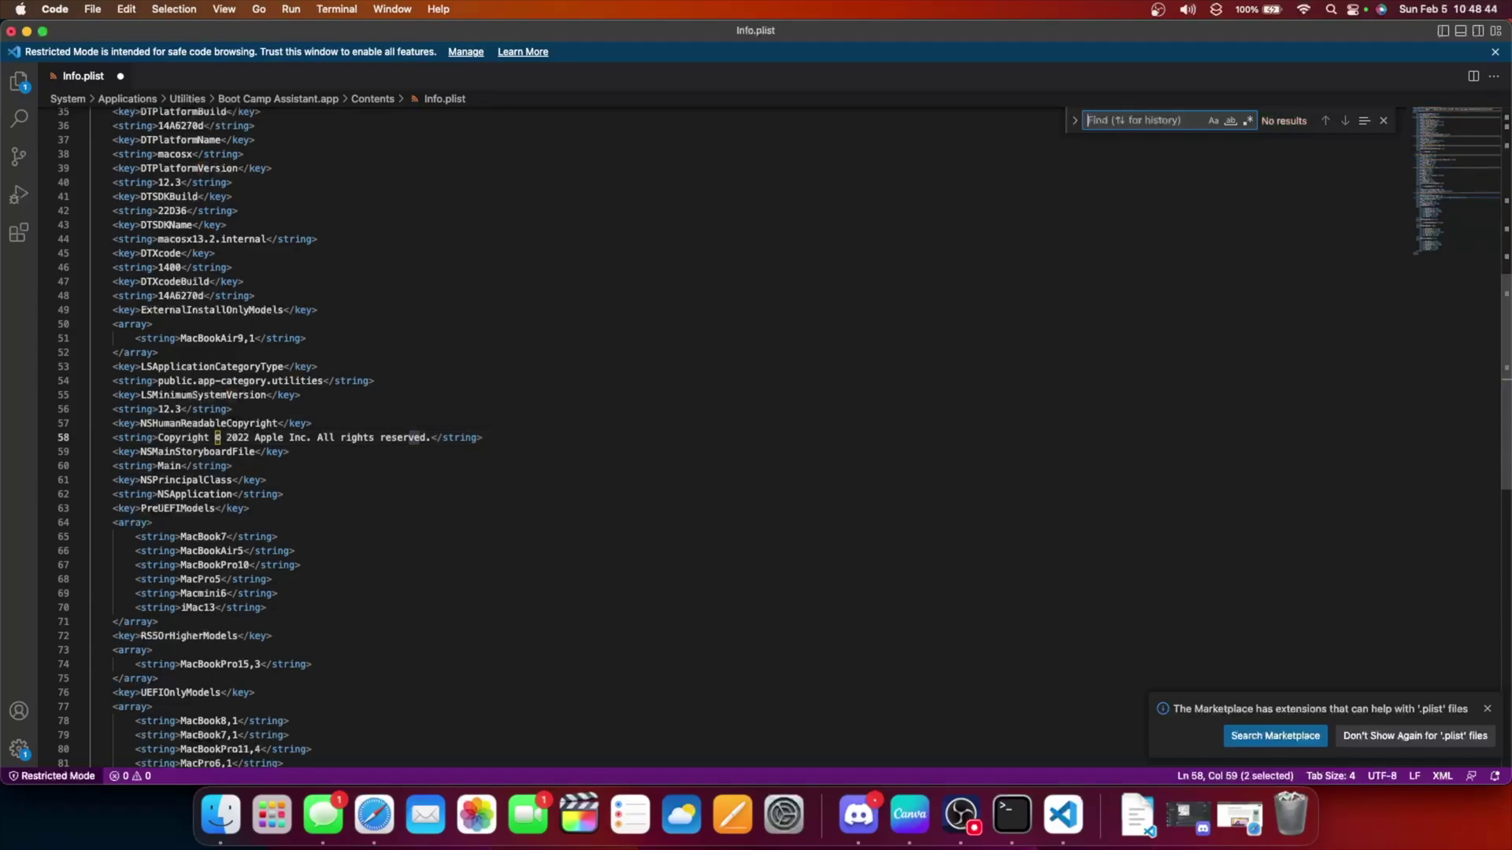
pyautogui.click(623, 337)
pyautogui.scroll(5, 614, 334)
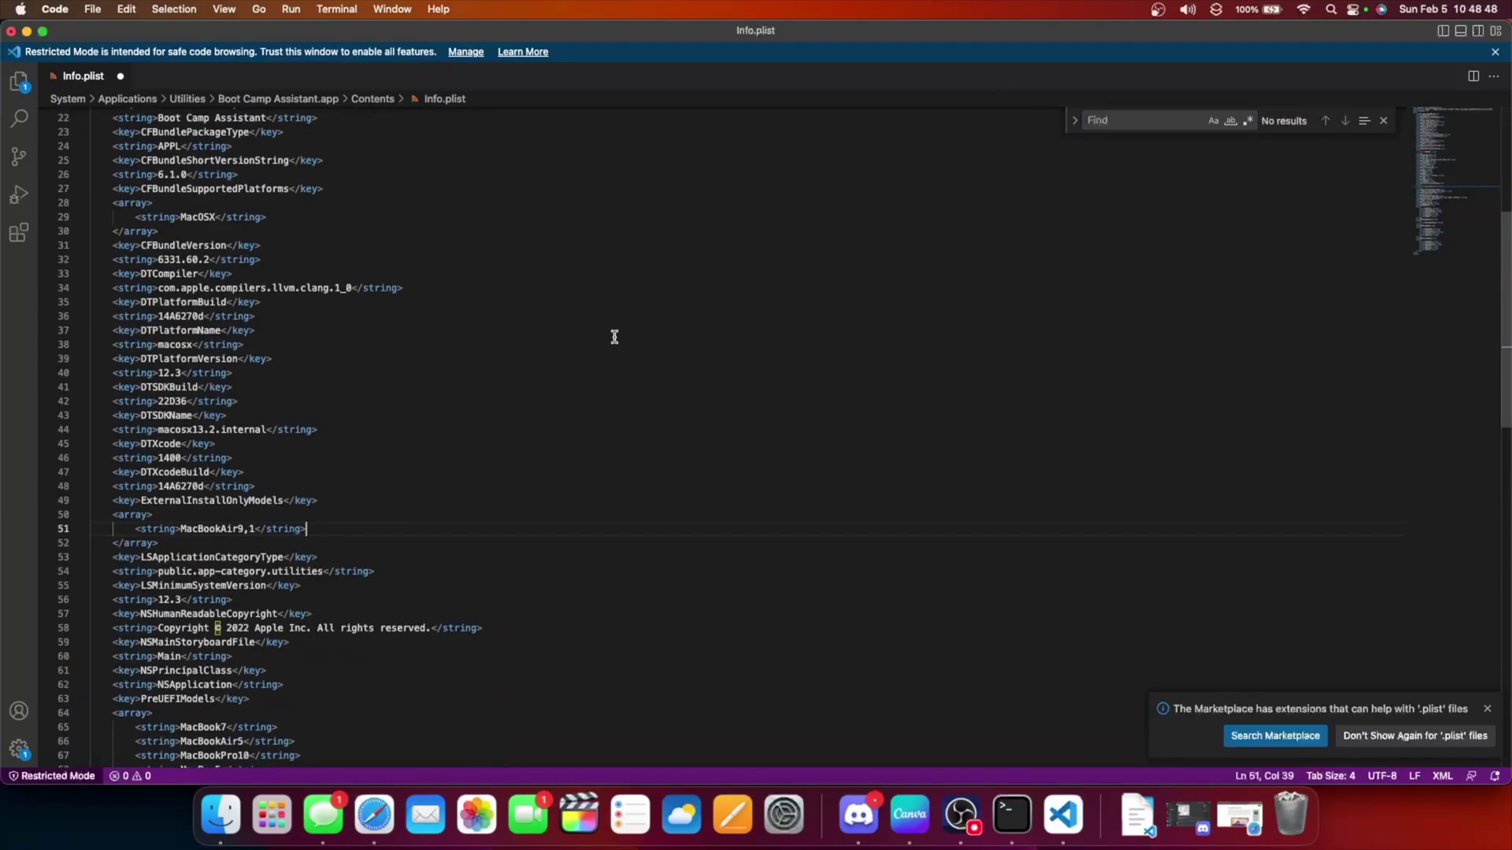
# - Save the edited Info.plist with Save As into the Downloads folder
pyautogui.press('super+s')
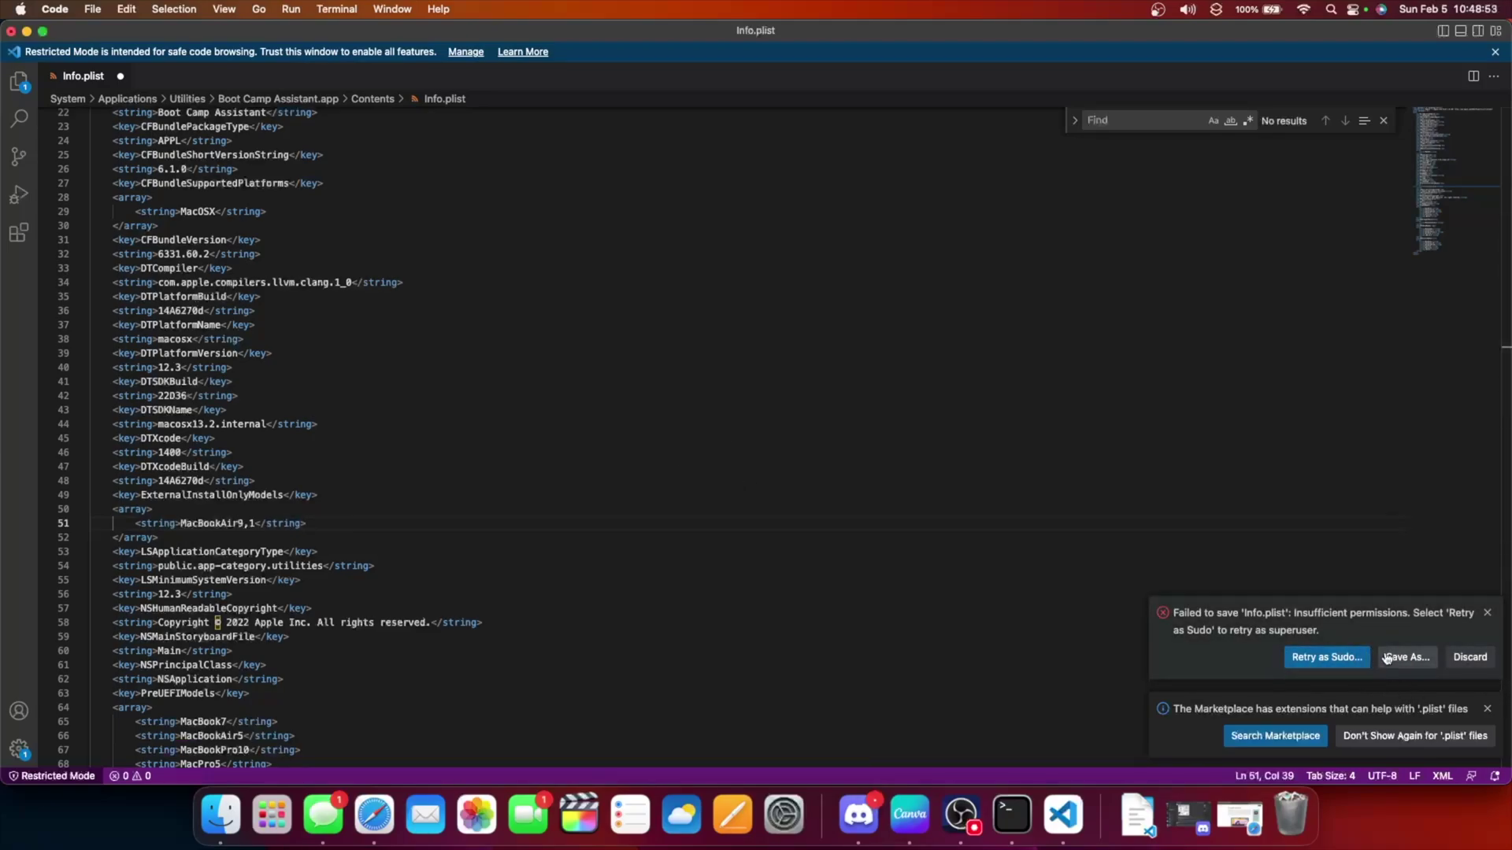
pyautogui.click(1417, 659)
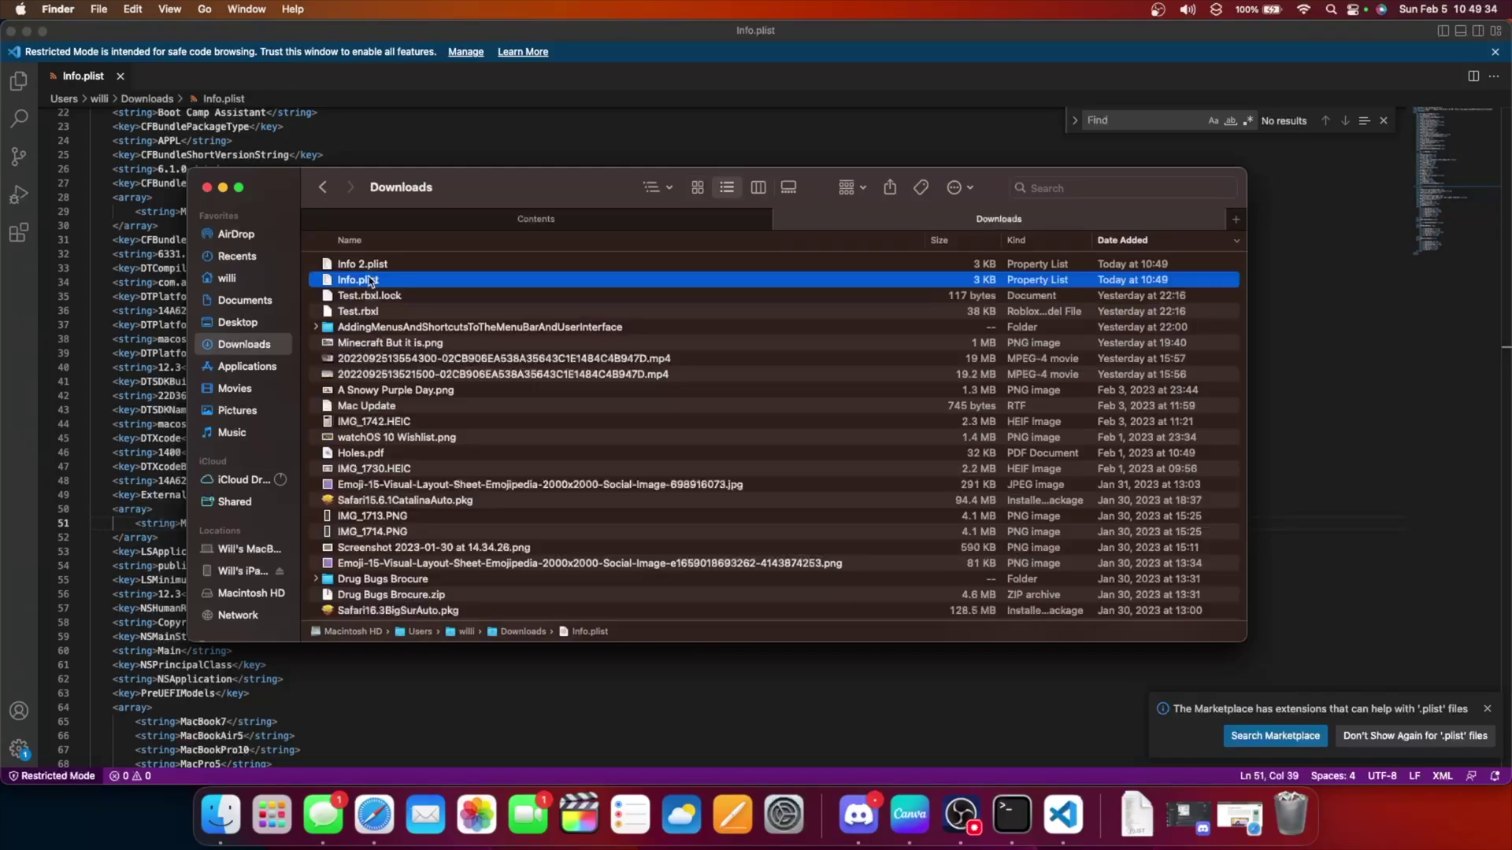
# - Drag the saved Info.plist from Downloads into the bundle's Contents folder, then browse Resources
pyautogui.click(373, 265)
pyautogui.click(417, 284)
pyautogui.moveTo(362, 288); pyautogui.dragTo(525, 225)
pyautogui.click(525, 223)
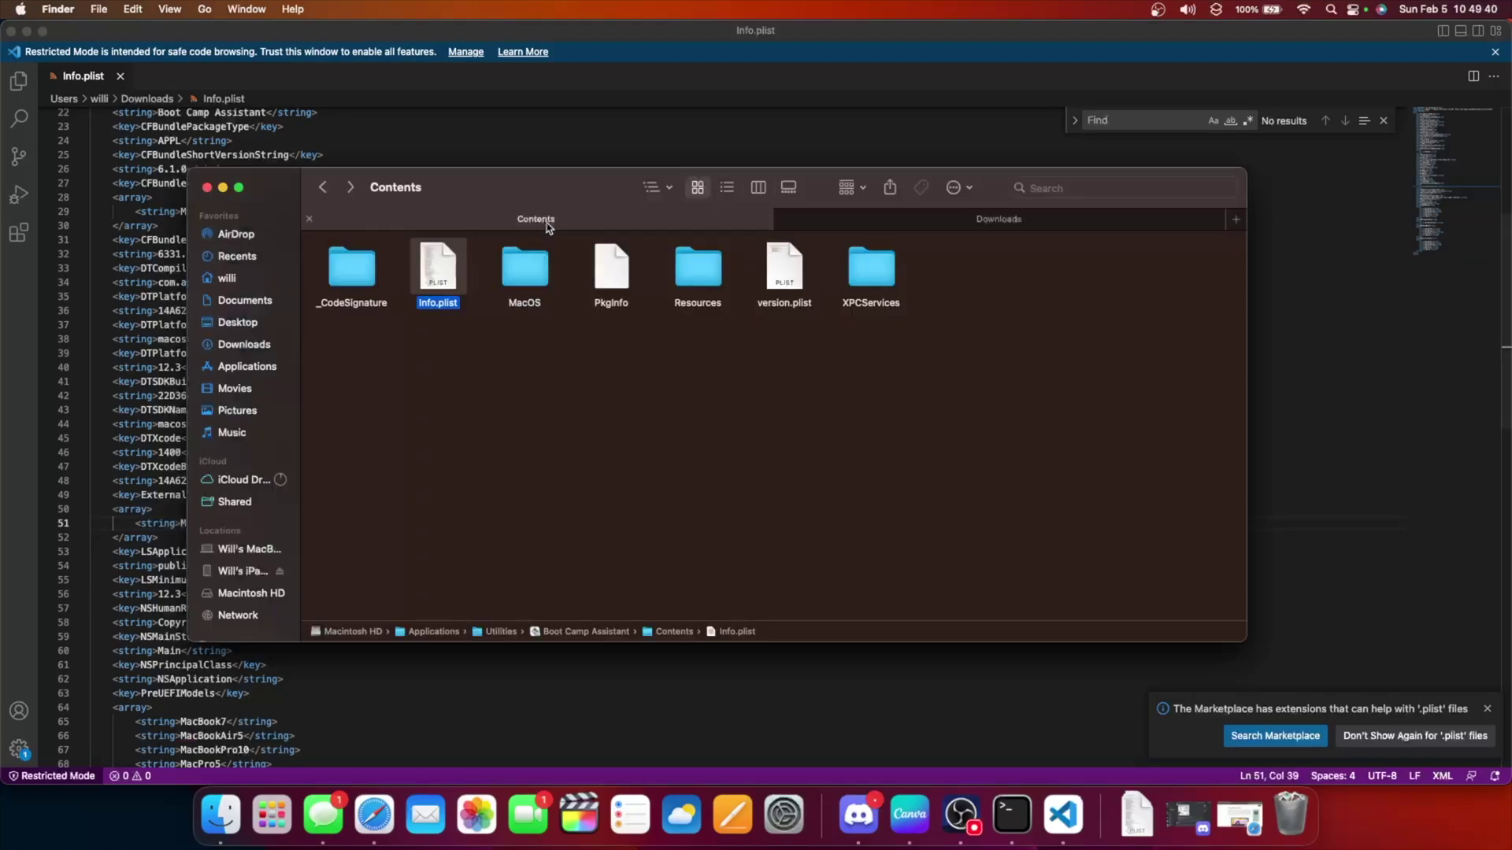
pyautogui.click(456, 331)
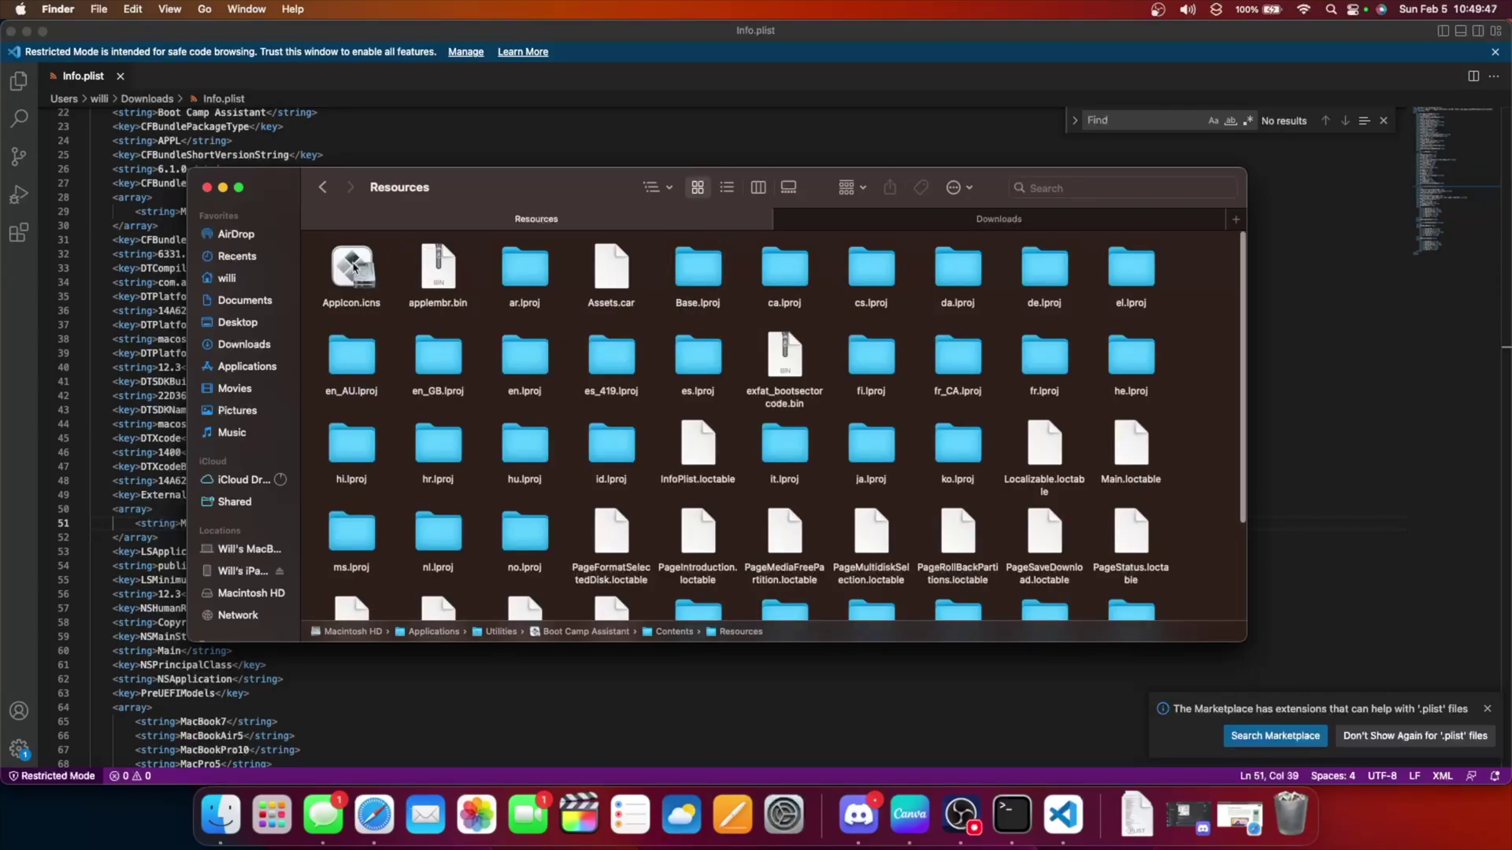
pyautogui.click(352, 271)
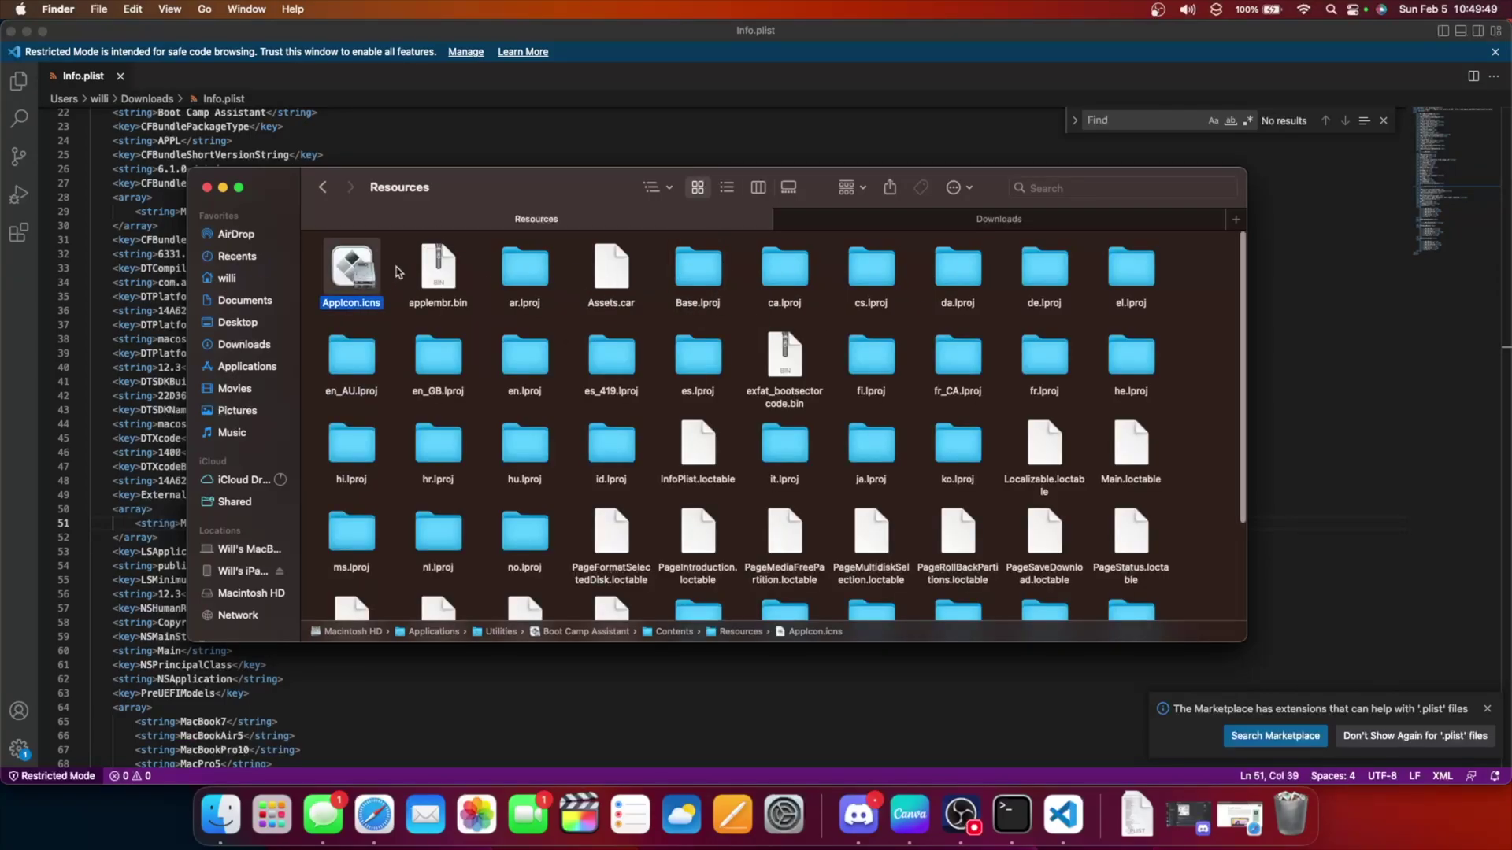